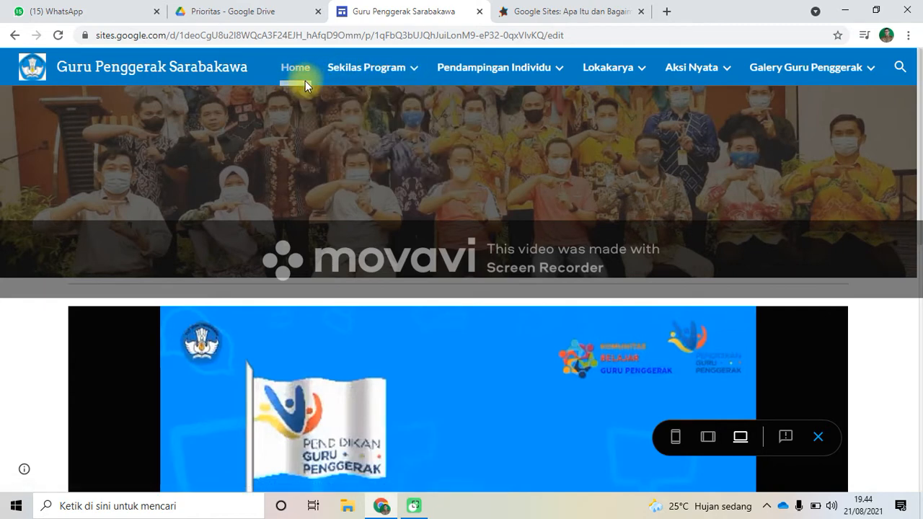
Switch to Google Drive and create a new blank Google Sites site.
mouse_move(410, 82)
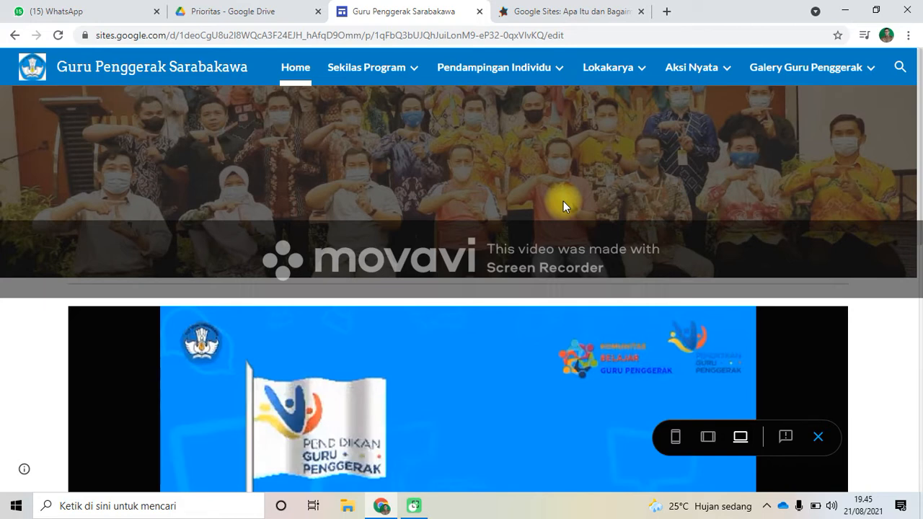
left_click(220, 16)
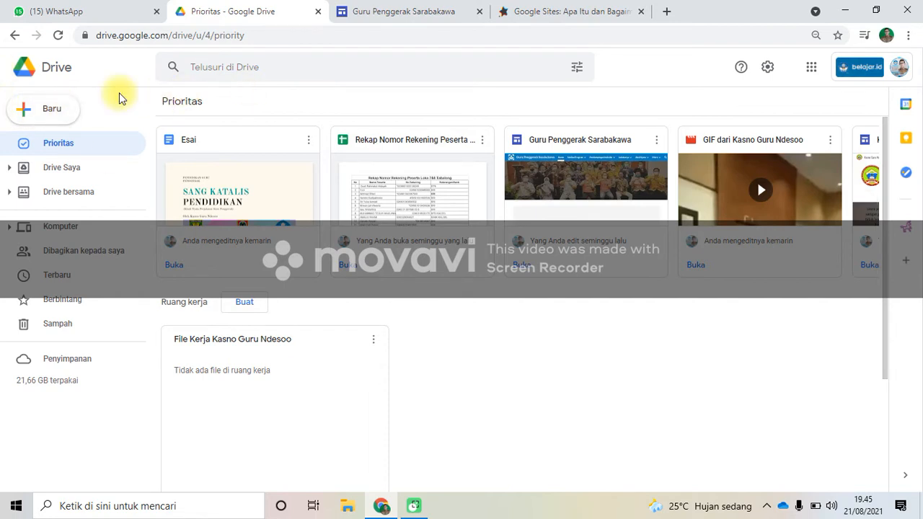
left_click(55, 109)
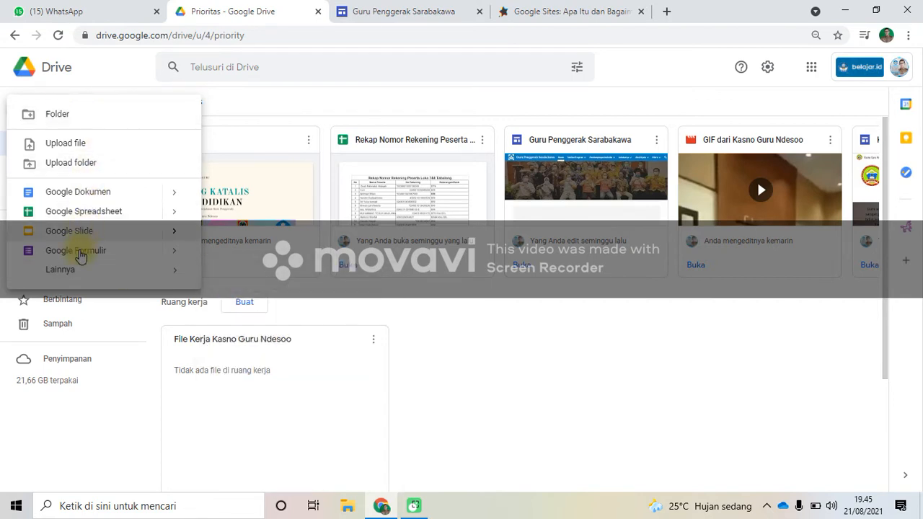
mouse_move(78, 271)
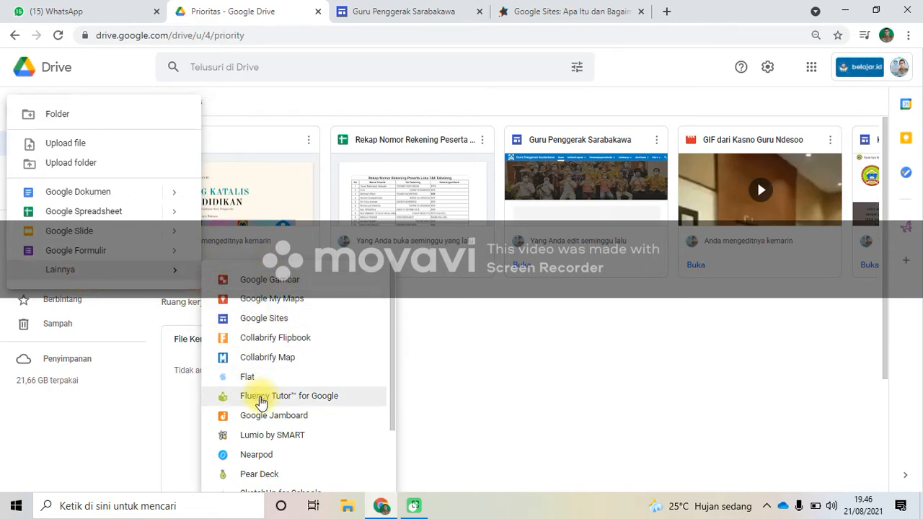
left_click(275, 324)
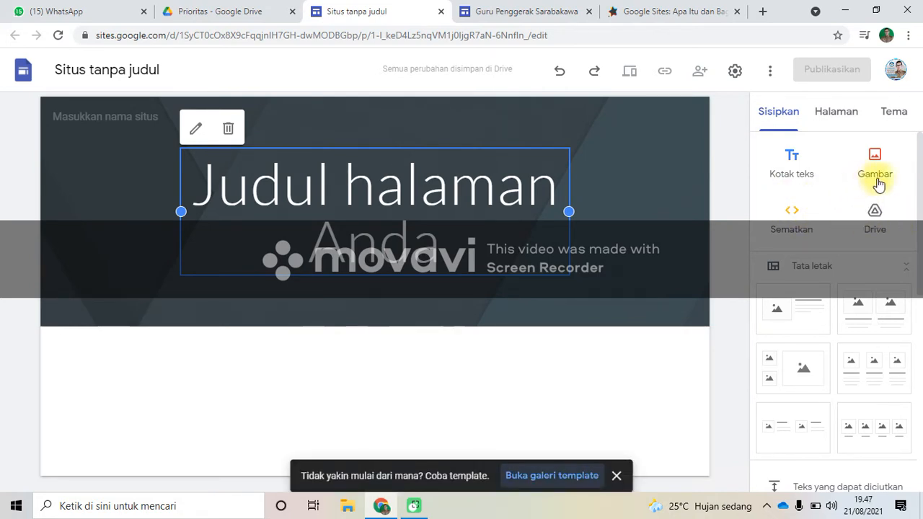
Insert the single image-beside-text layout and the three-column image-and-text layout on the home page.
left_click_drag(920, 161, 917, 207)
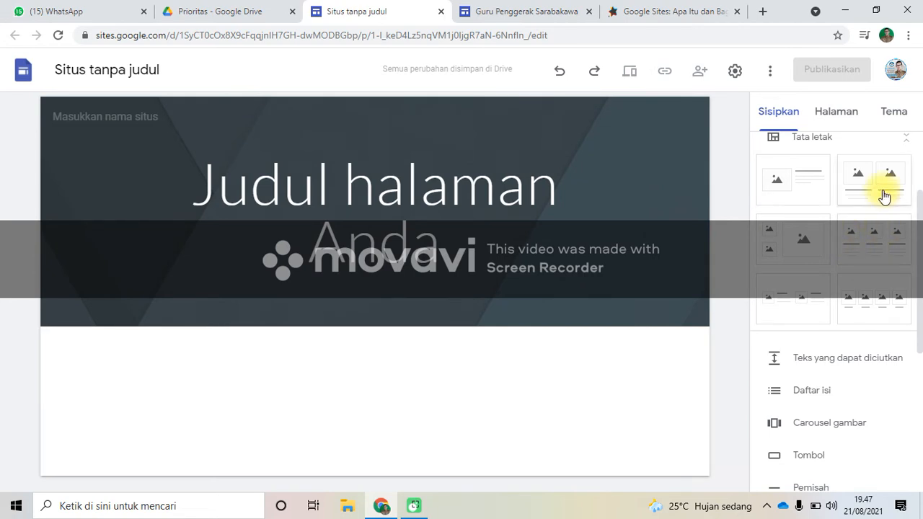
left_click(788, 188)
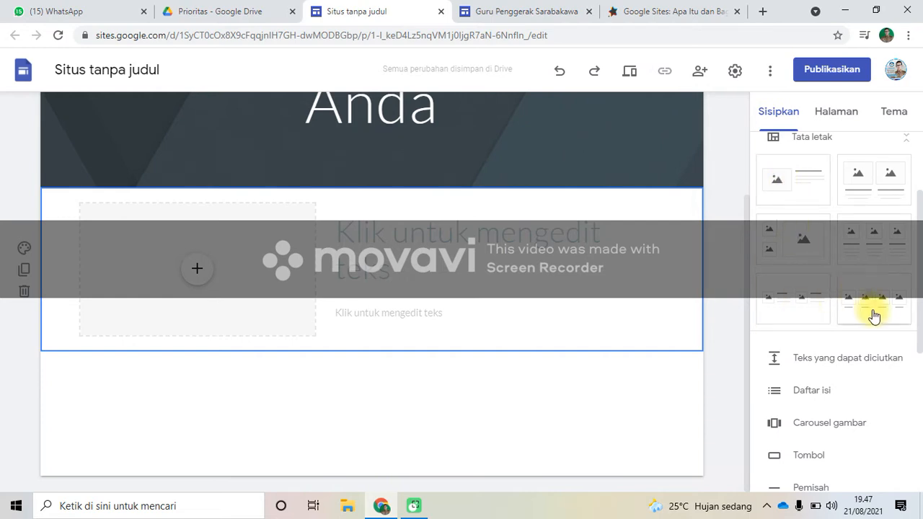
left_click(889, 255)
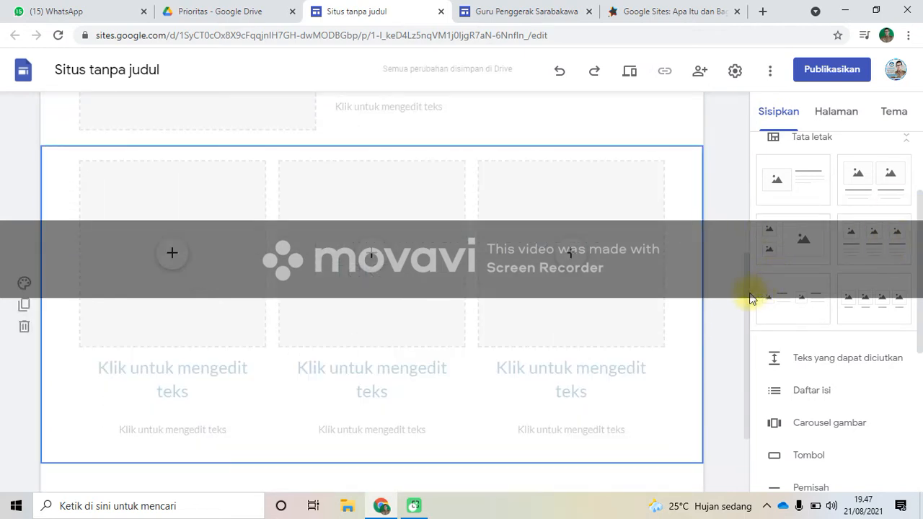
left_click_drag(750, 298, 735, 120)
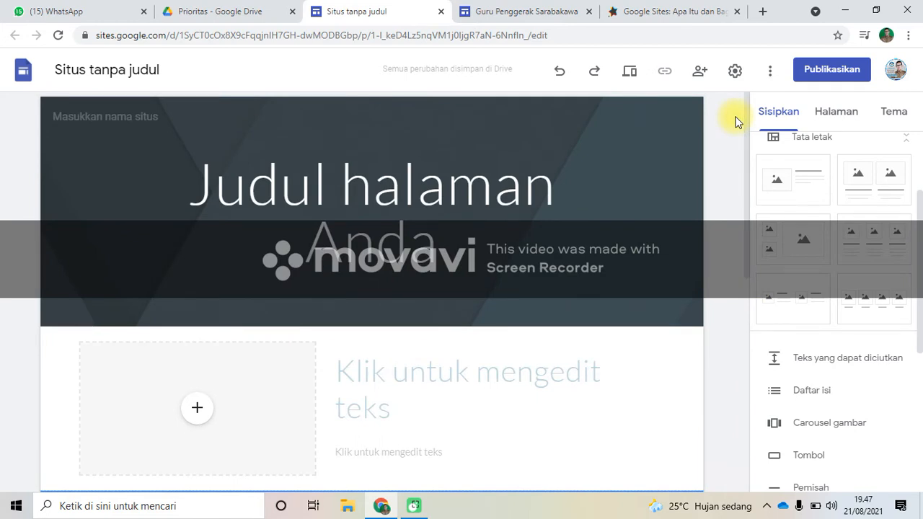
Add a new top-level page named Profil to the site.
left_click(852, 119)
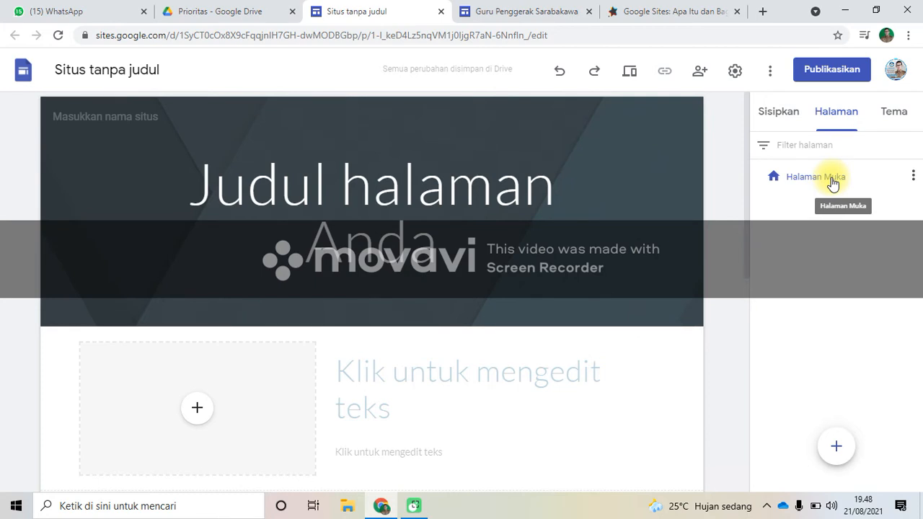
left_click(913, 180)
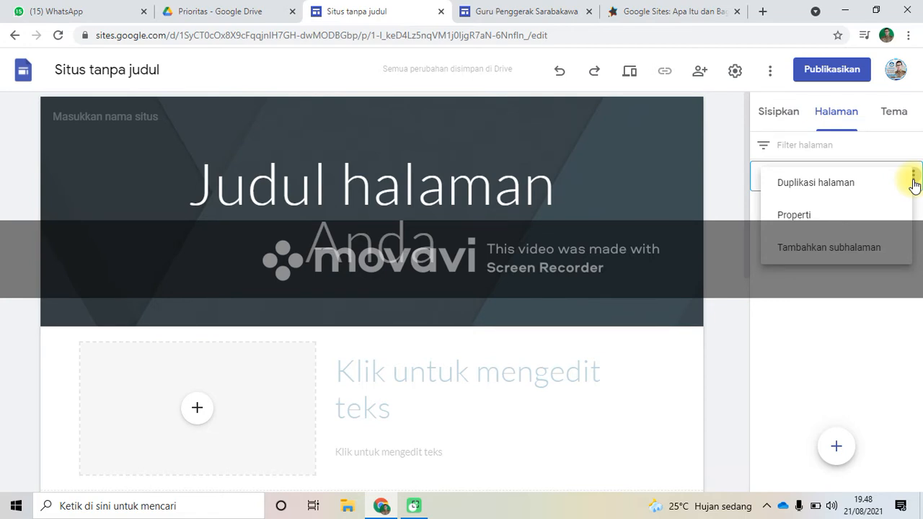
left_click(883, 307)
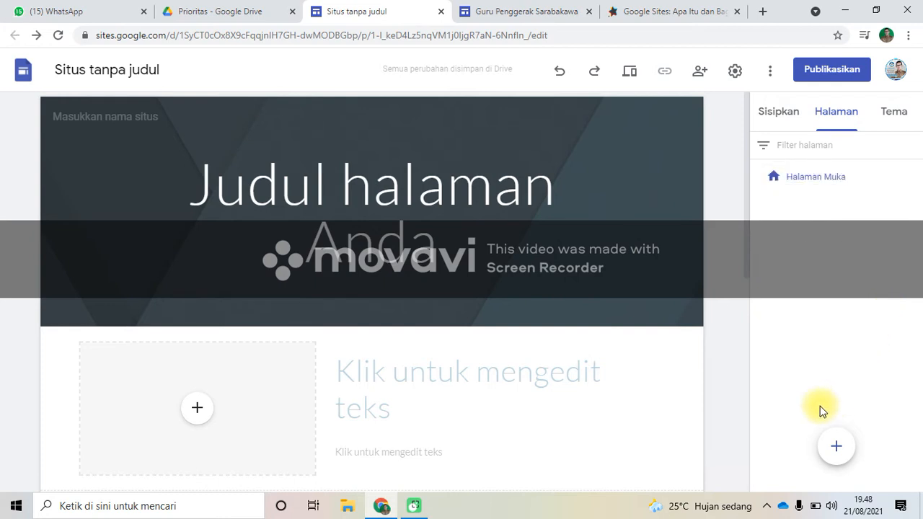
mouse_move(835, 449)
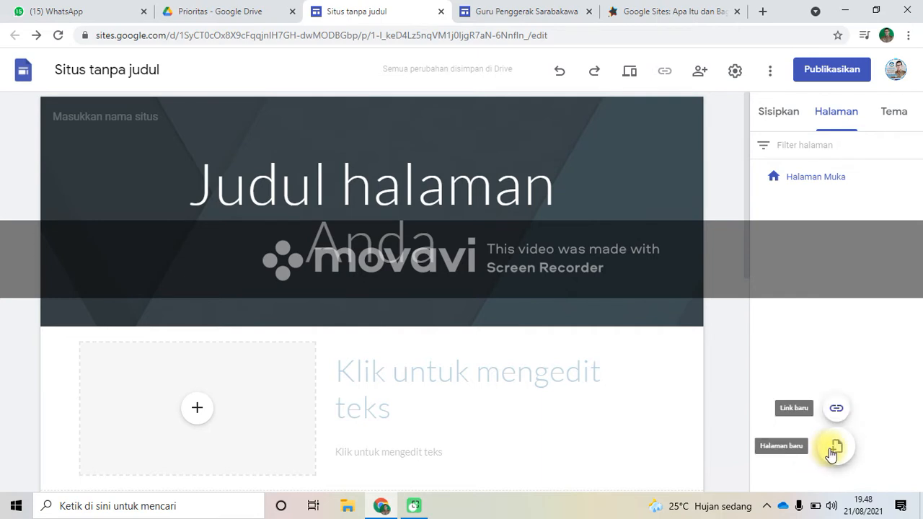
left_click(833, 448)
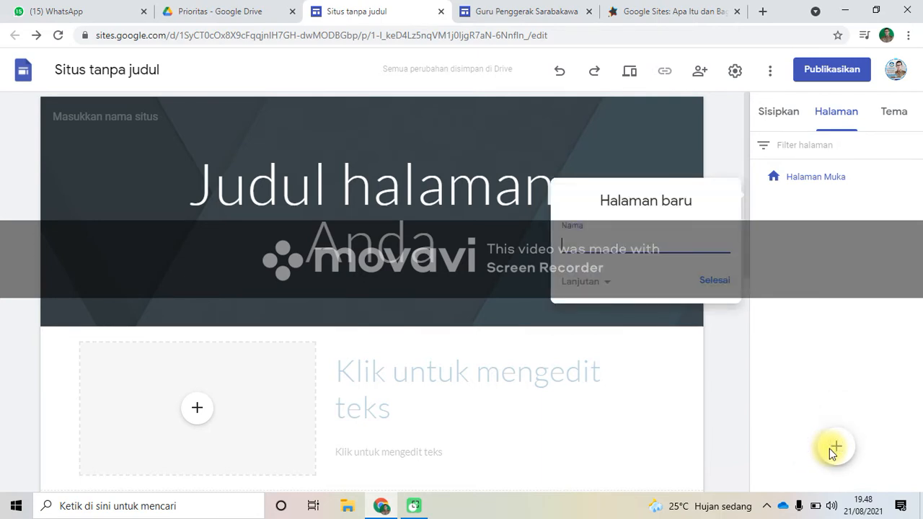
type("Profil")
left_click(721, 281)
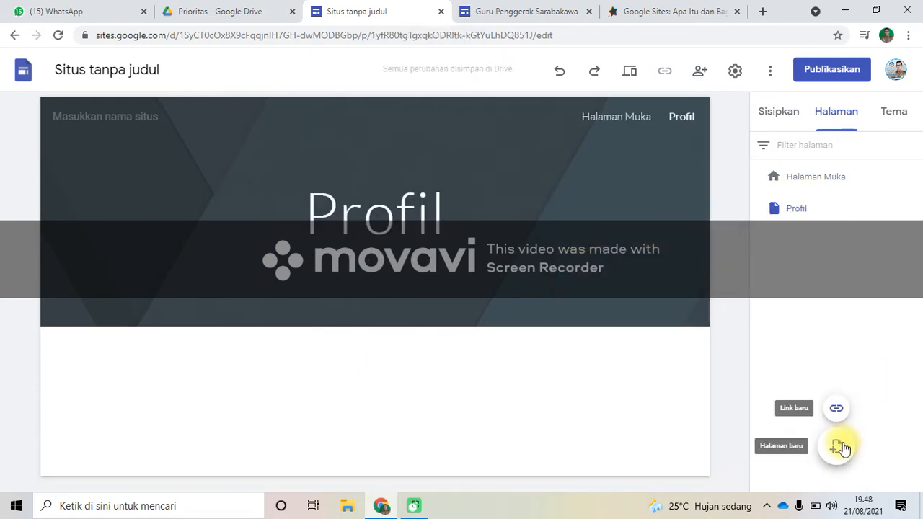
Add a new top-level page named Aksi Nyata.
left_click(836, 446)
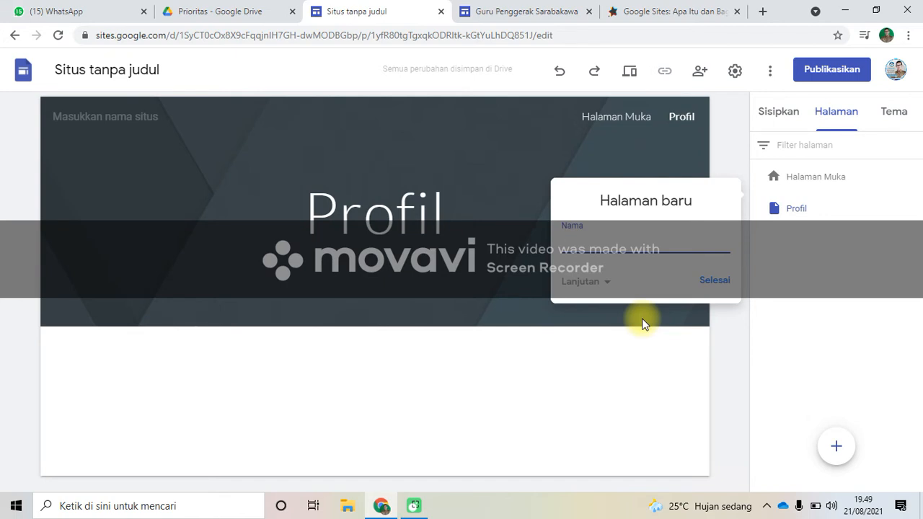
type("Aksi Nyata")
left_click(714, 280)
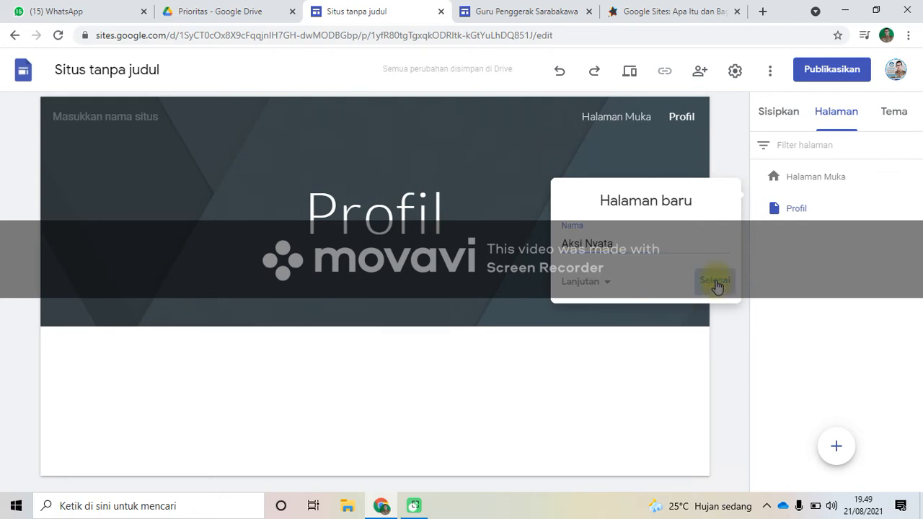
Add a page named Galery and reorder the pages after Halaman Muka as Profil, Aksi Nyata, Galery.
left_click(838, 447)
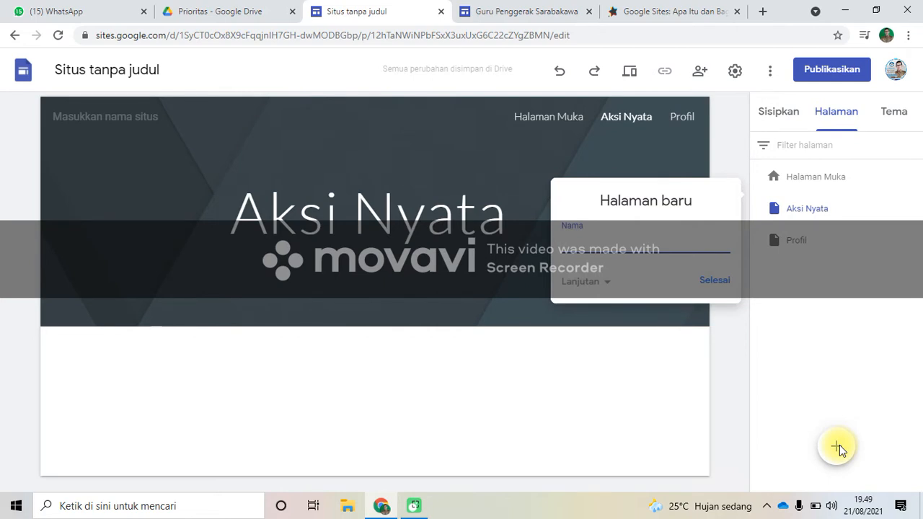
type("Galery")
left_click(712, 280)
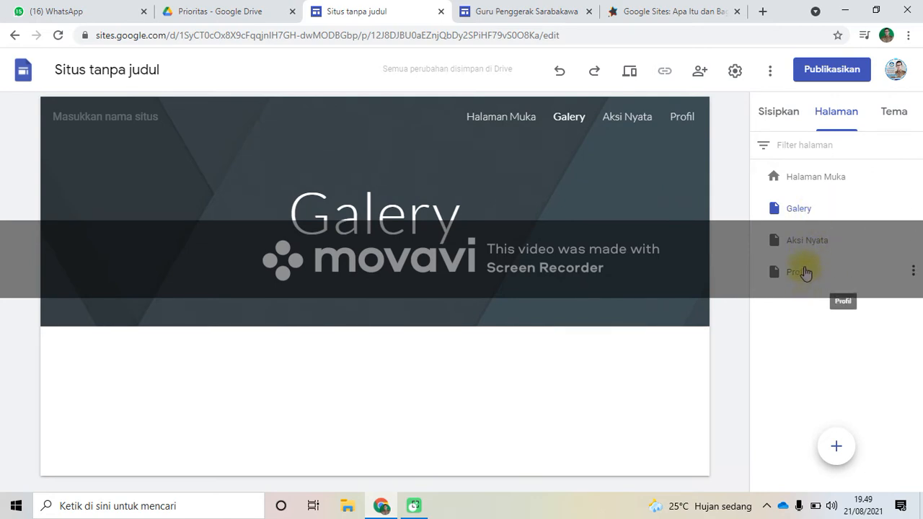
left_click_drag(806, 273, 801, 197)
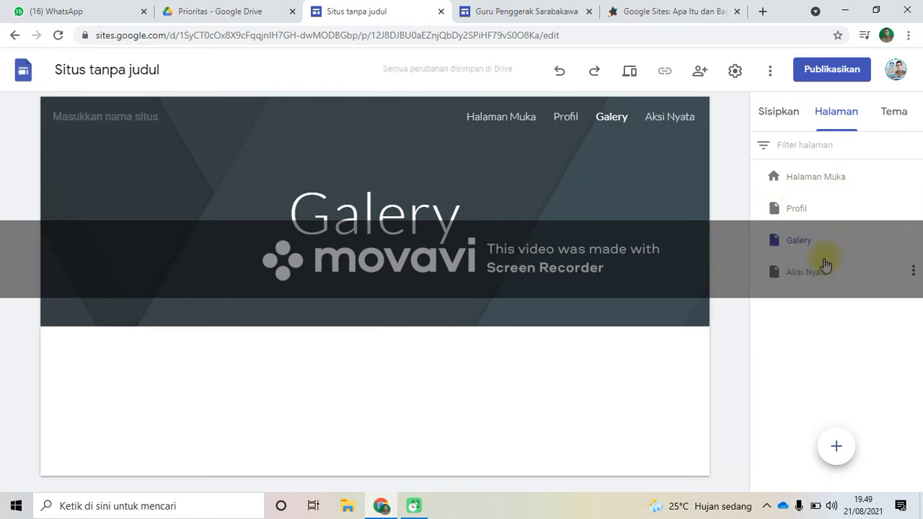
left_click_drag(809, 278, 800, 238)
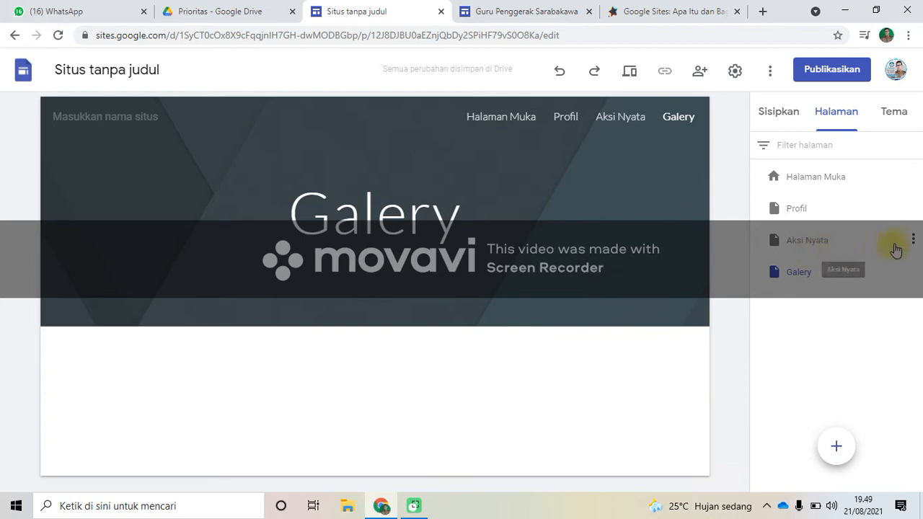
Add a subpage named Modul 1 under the Aksi Nyata page.
left_click(912, 244)
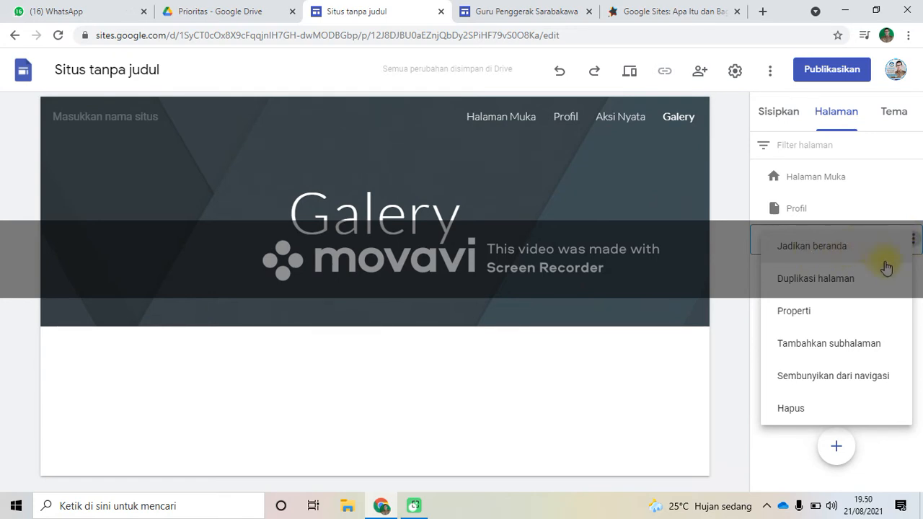
left_click(841, 346)
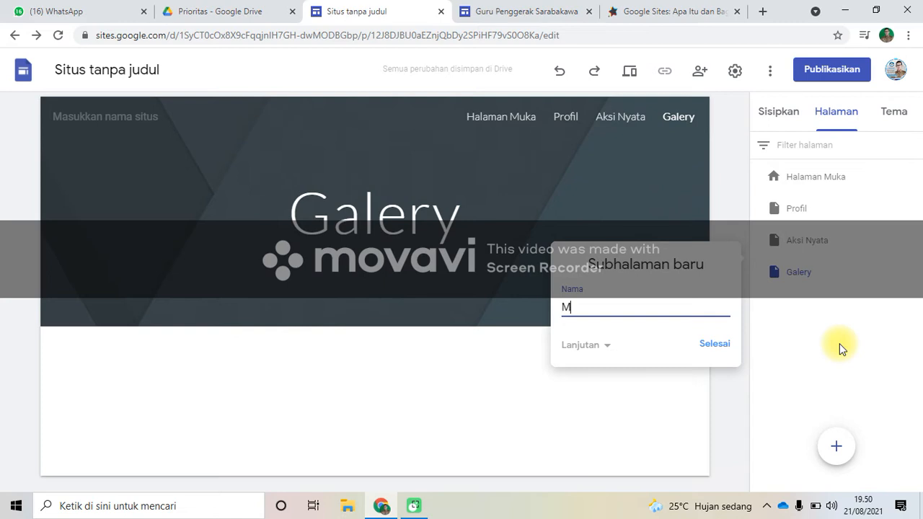
type("Modul 1")
left_click(722, 343)
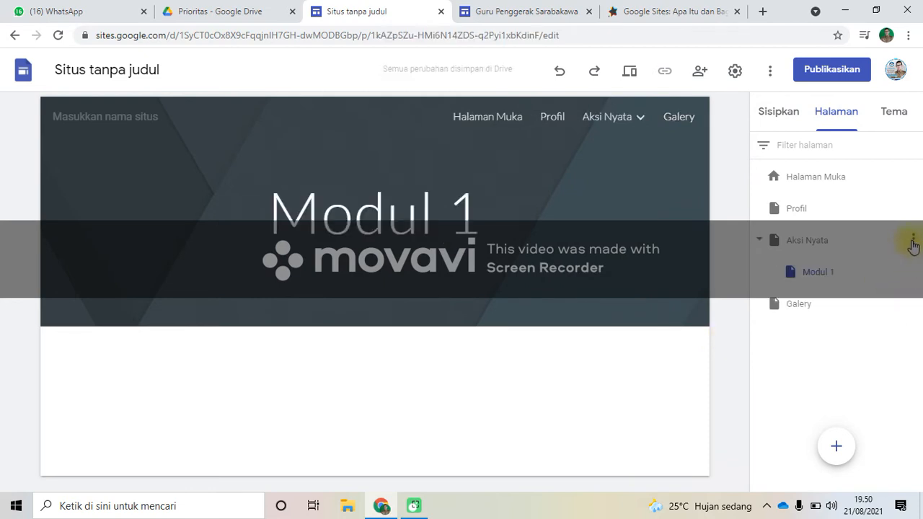
Add a second subpage named Modul 2 under Aksi Nyata.
left_click(914, 239)
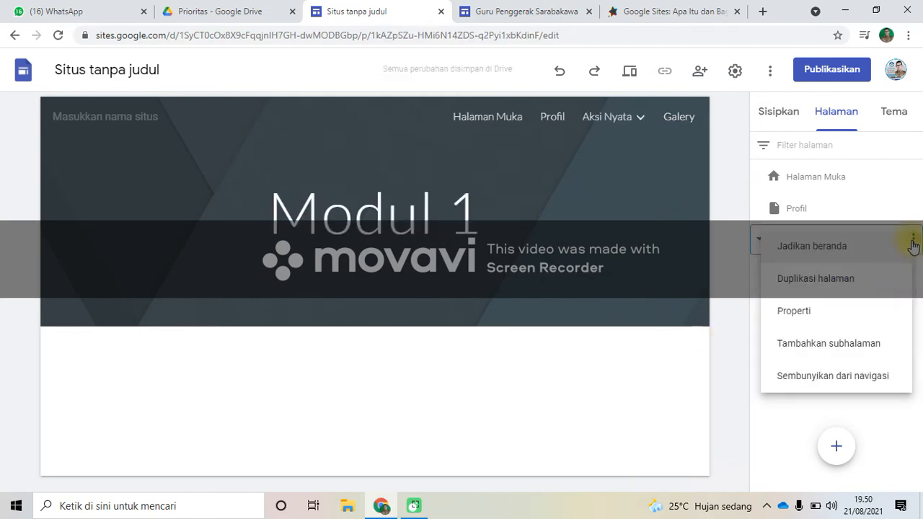
left_click(810, 346)
type("Modu")
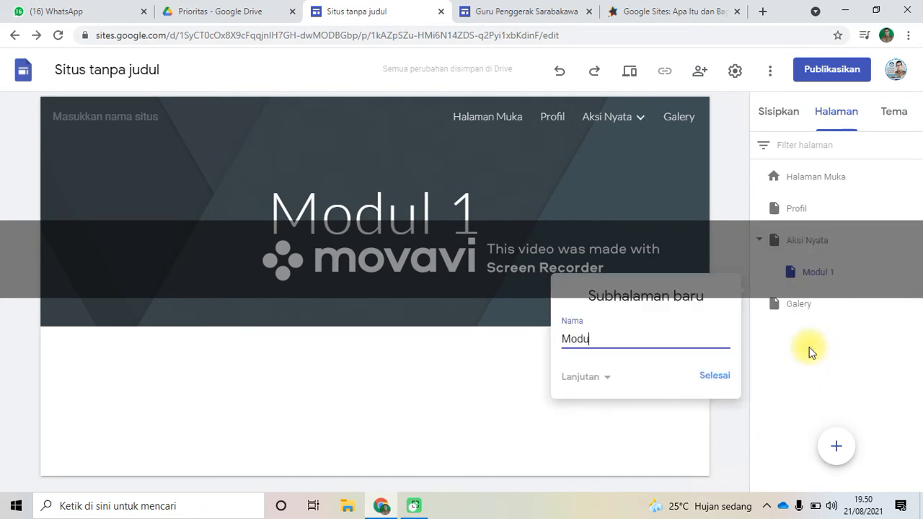
type("l 2")
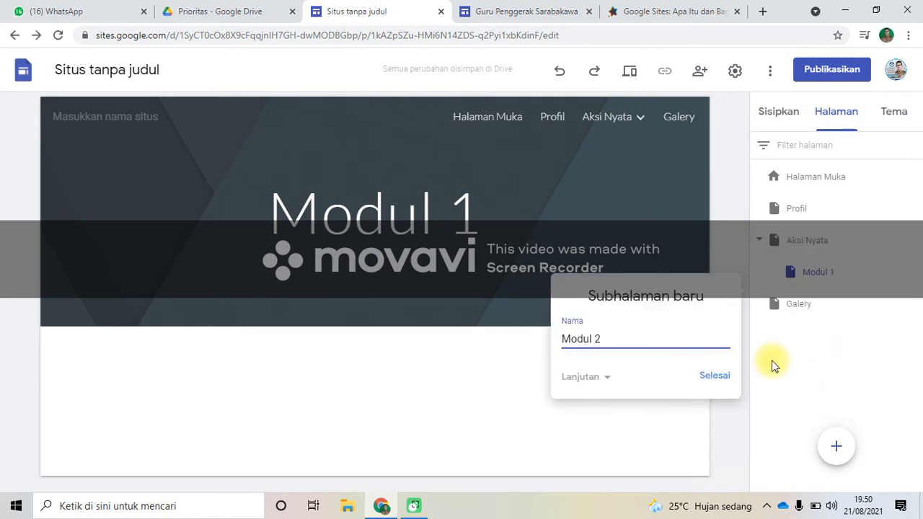
left_click(722, 377)
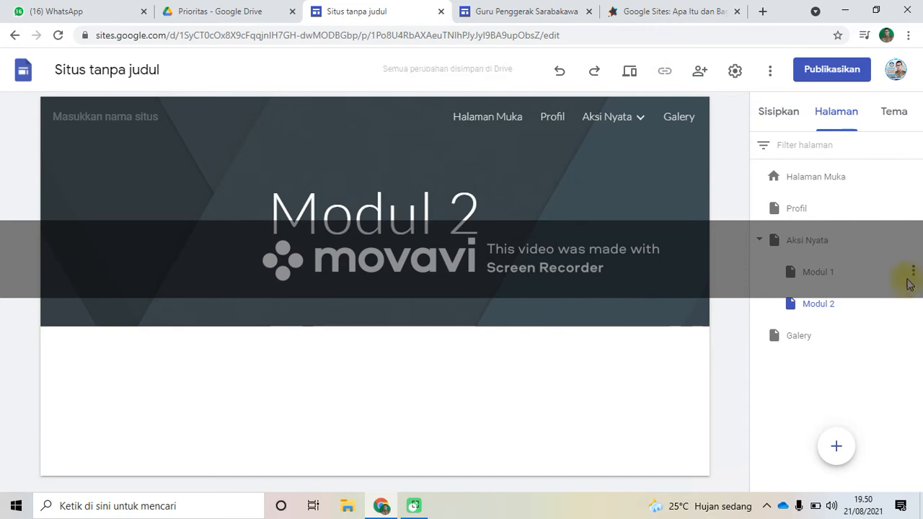
Add a third subpage named Modul 3 under Aksi Nyata.
left_click(913, 241)
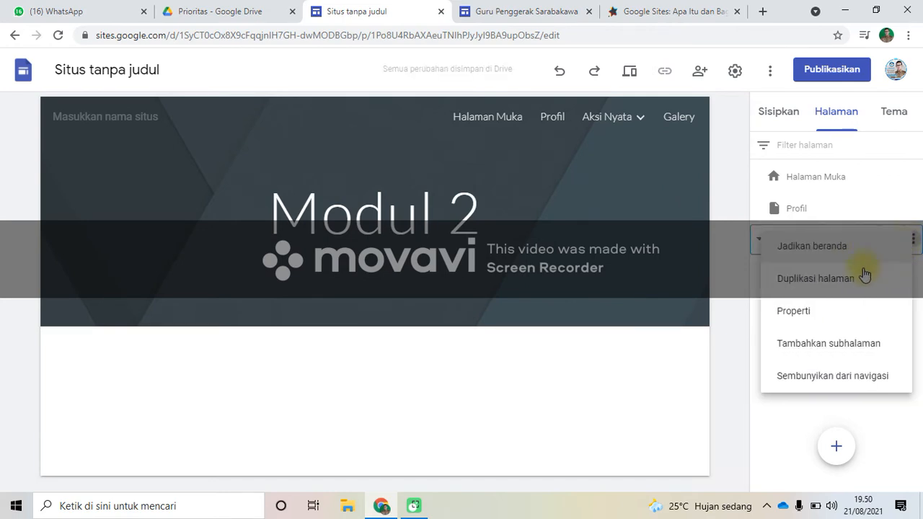
left_click(815, 352)
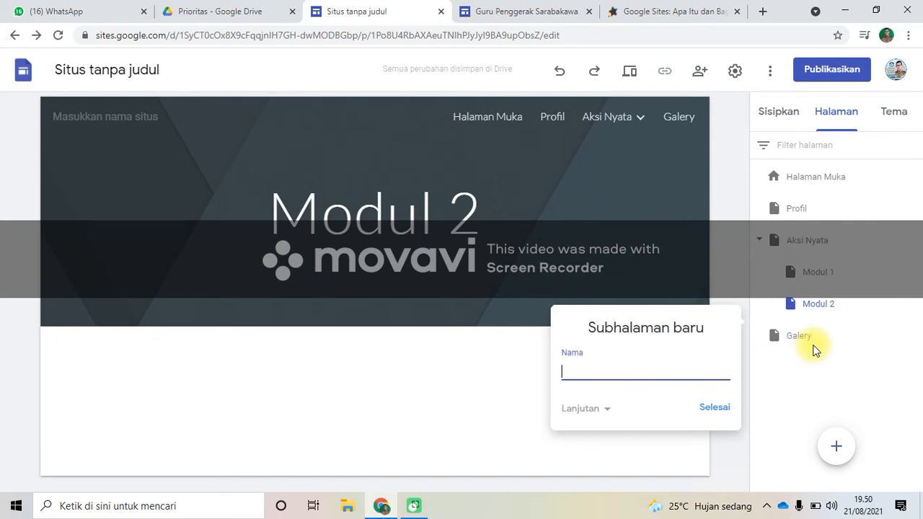
type("Modul 3")
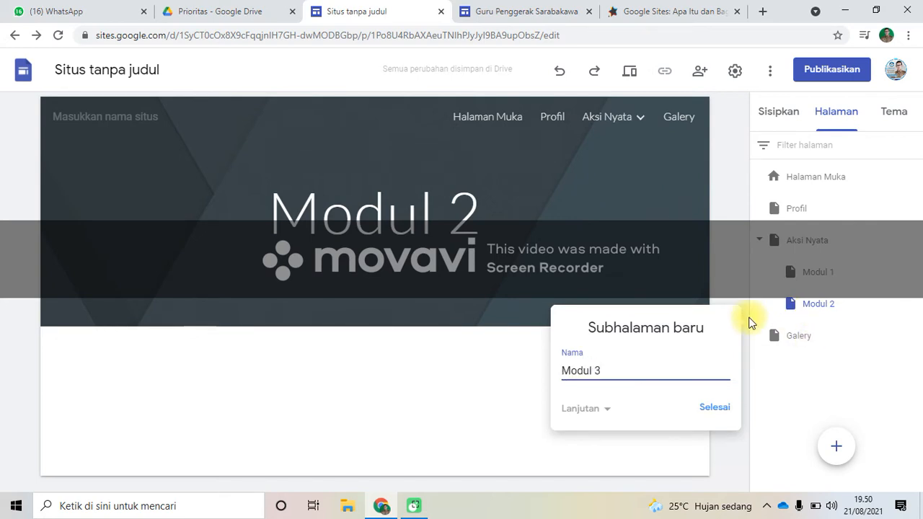
left_click(713, 411)
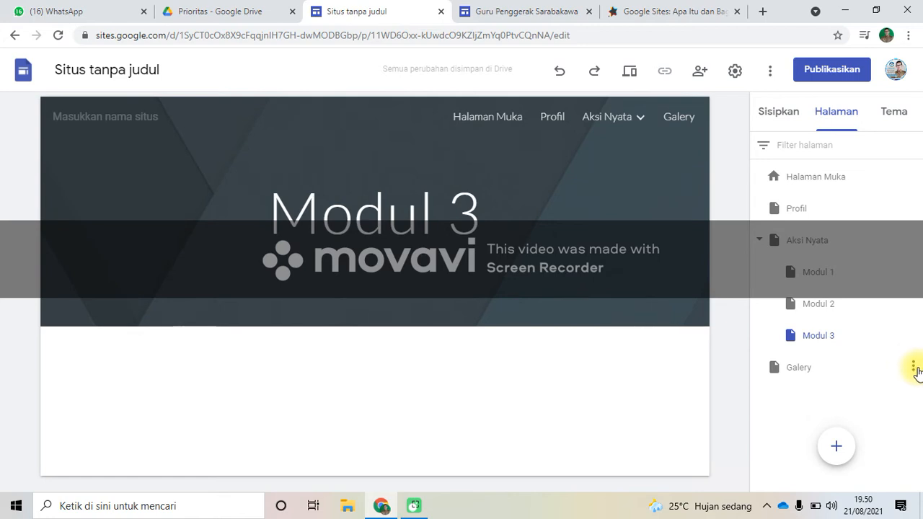
Add a subpage named Foto under the Galery page.
left_click(914, 368)
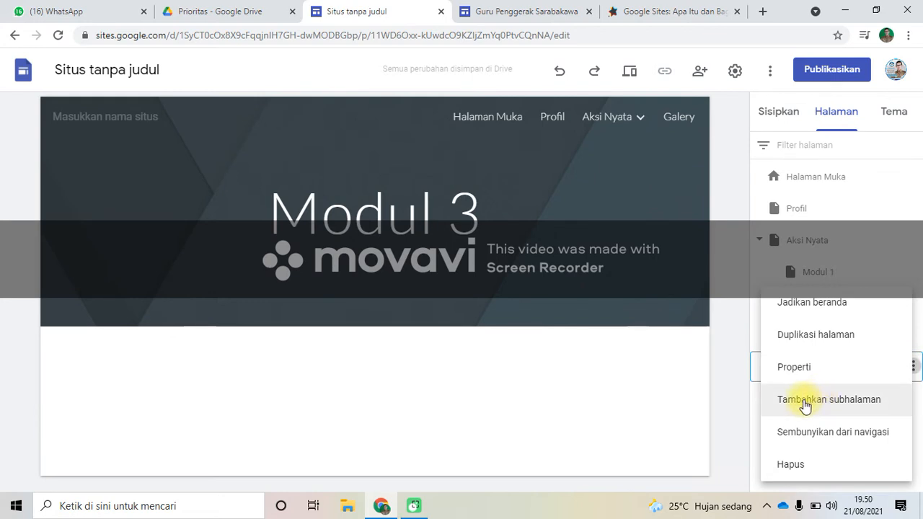
left_click(805, 404)
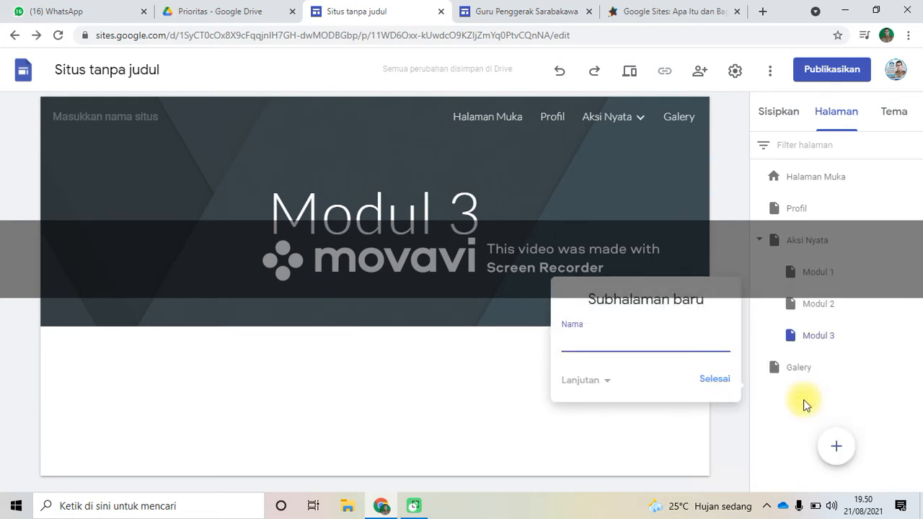
type("Foto")
left_click(717, 382)
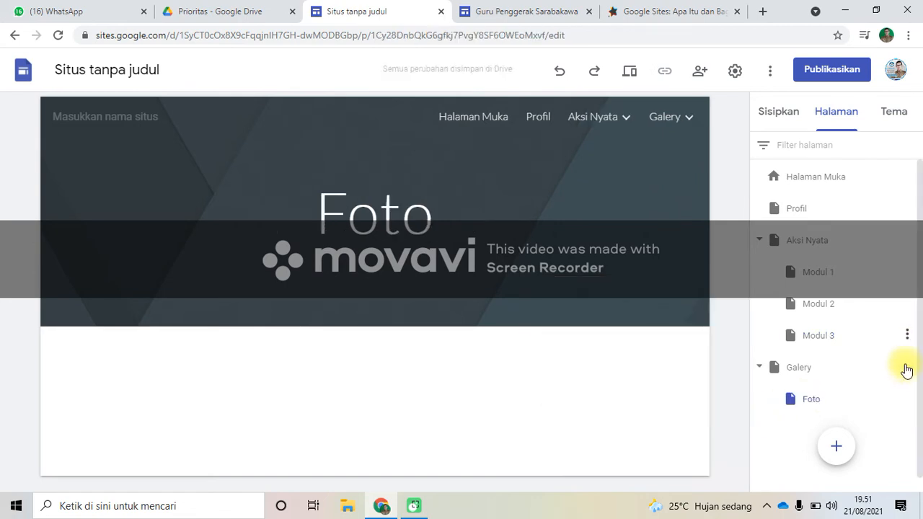
Add a second subpage named Video under the Galery page.
left_click(906, 370)
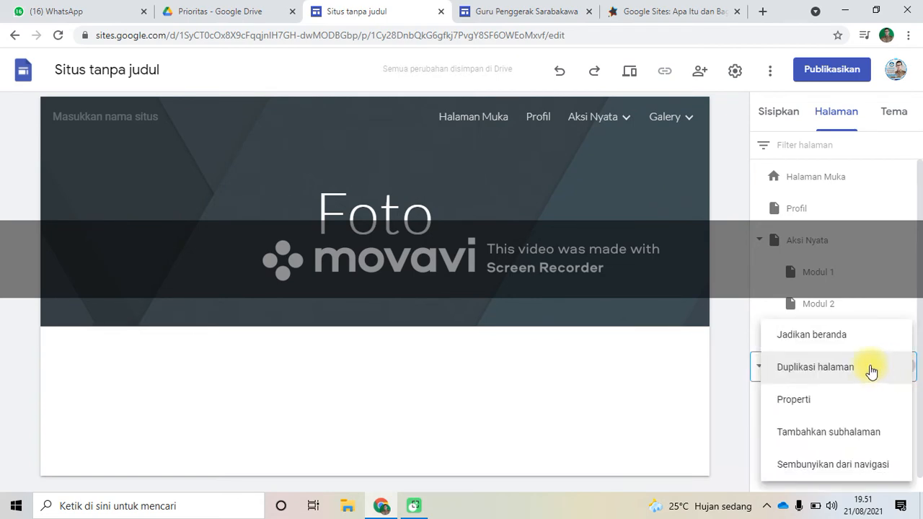
left_click(815, 433)
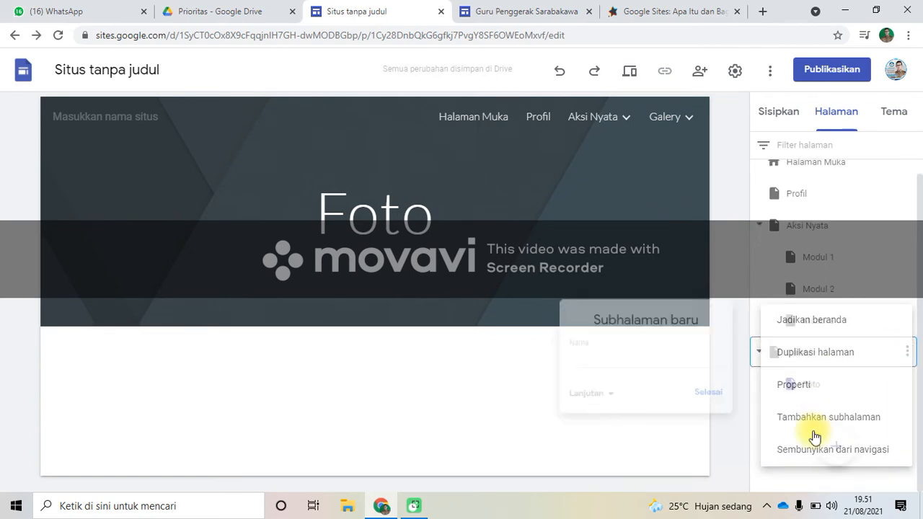
type("Video")
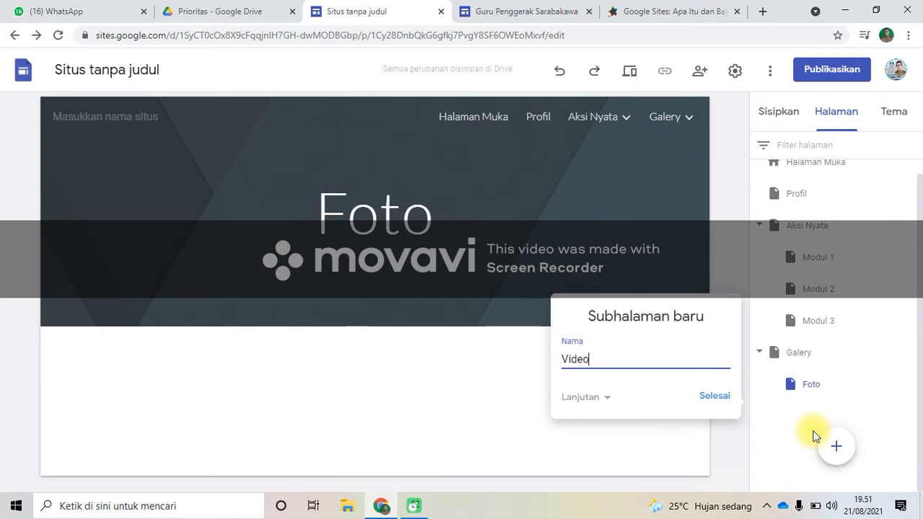
left_click(712, 399)
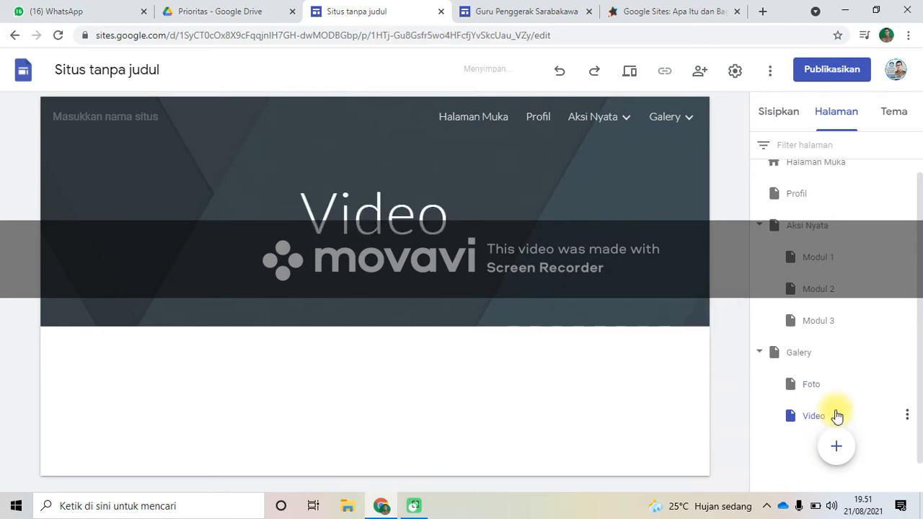
Add a new top-level page named Best Praktis to the site.
scroll(922, 422, "down", 1)
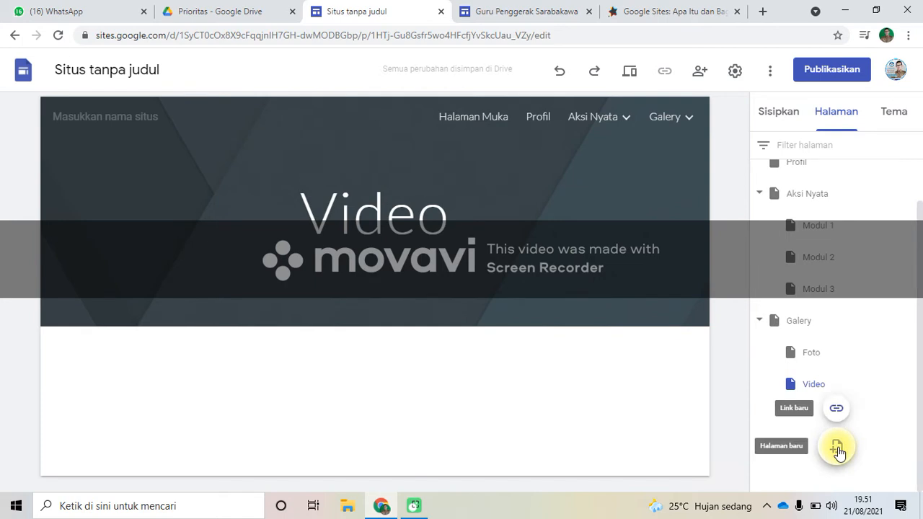
left_click(837, 450)
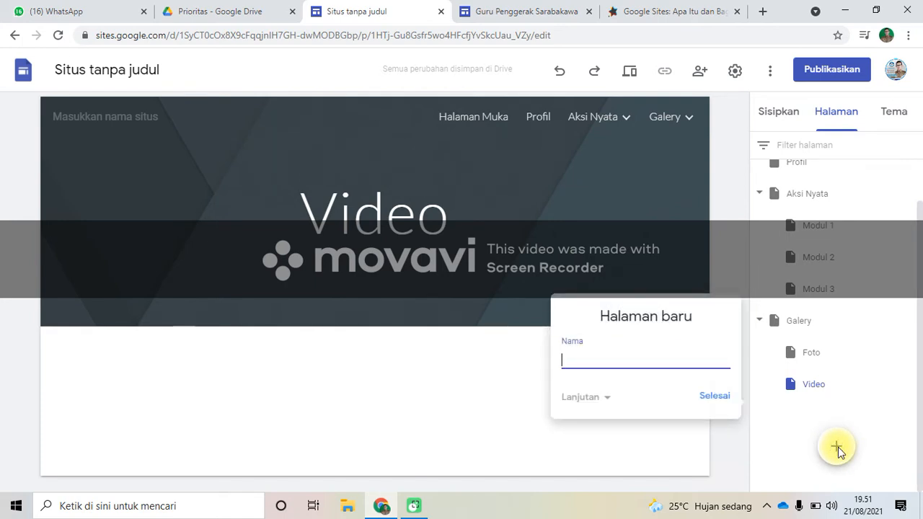
type("Artikel")
key("BackSpace")
key("BackSpace")
key("BackSpace")
key("BackSpace")
key("BackSpace")
key("BackSpace")
key("BackSpace")
type("Best Pa")
key("BackSpace")
type("raktis")
left_click(719, 396)
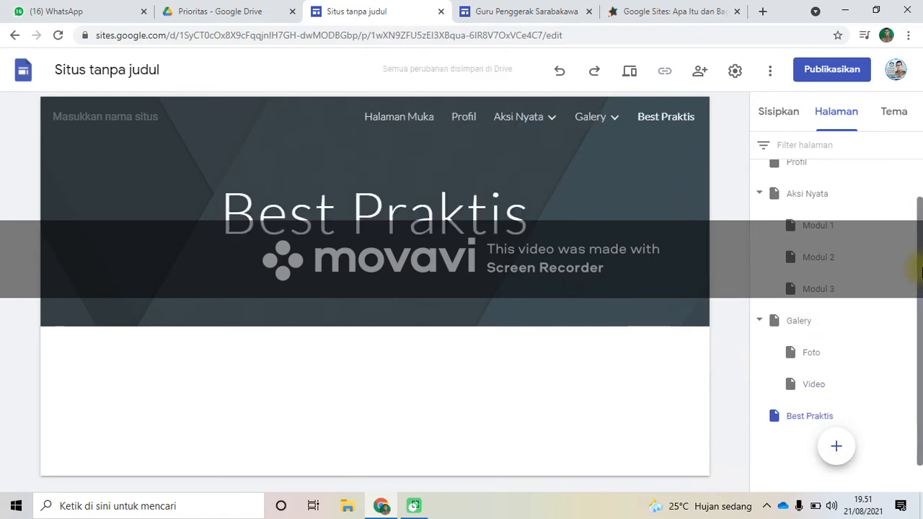
Rename the Halaman Muka page to Home.
left_click_drag(921, 272, 921, 201)
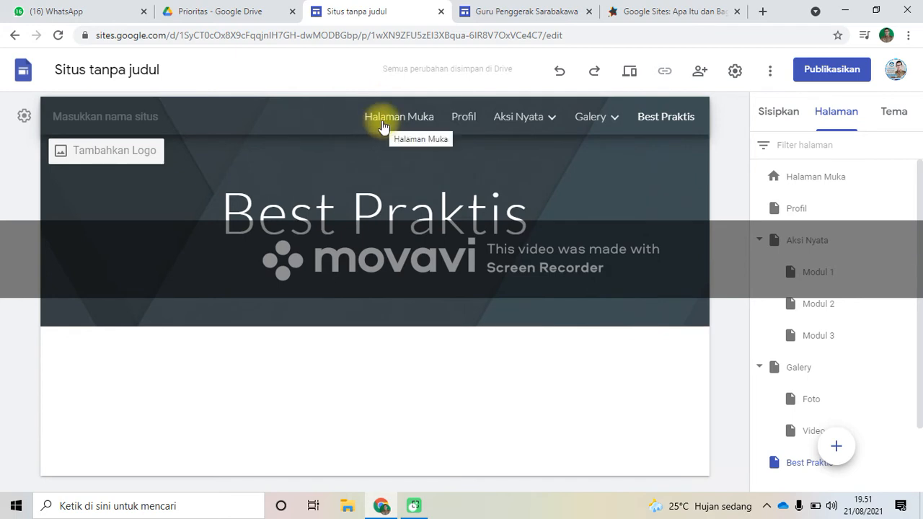
double_click(826, 177)
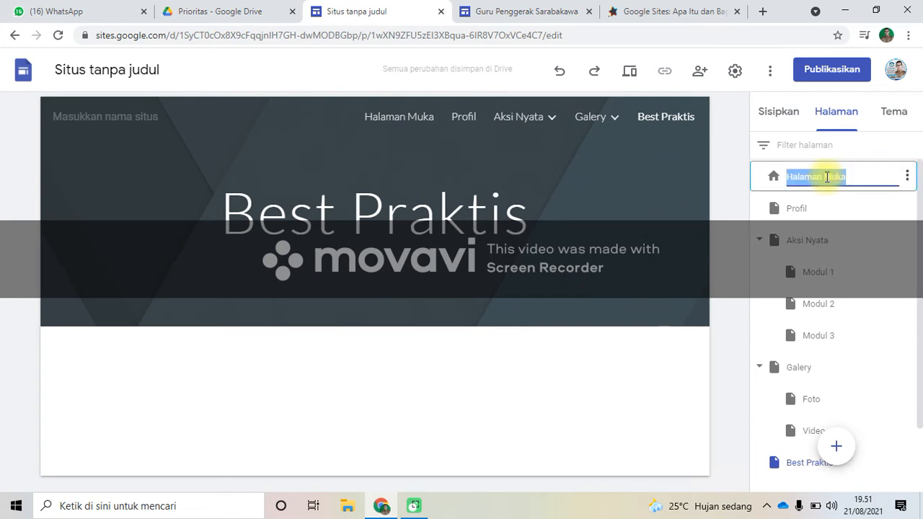
type("Ho")
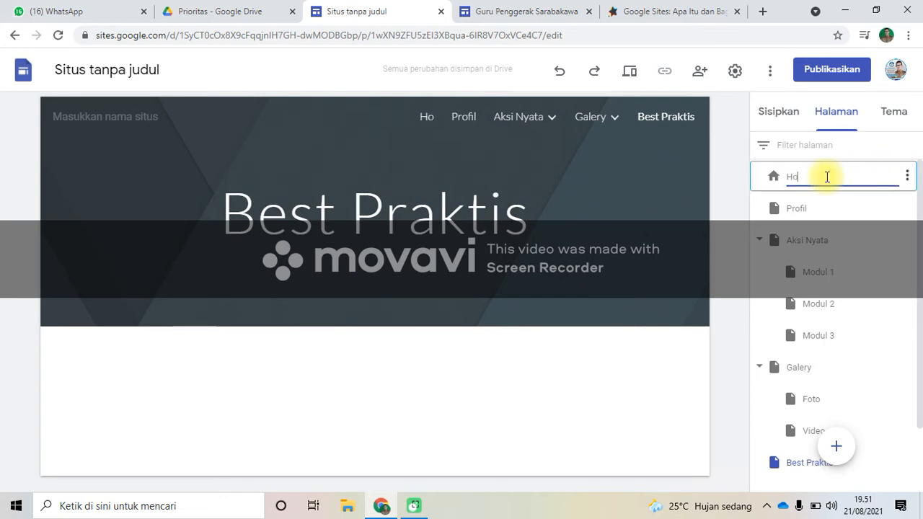
type("me")
key("Return")
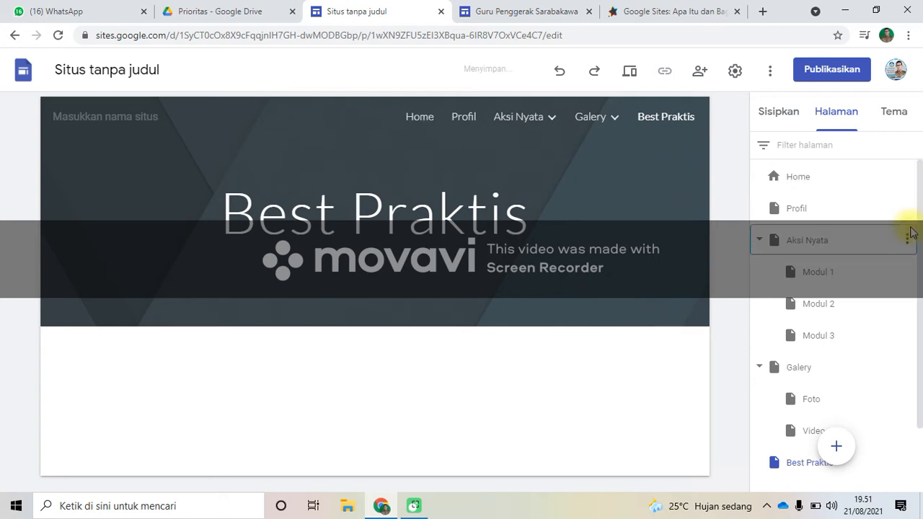
Open the Aksi Nyata page, return to the Home page and check the submenus in the site navigation.
left_click(910, 230)
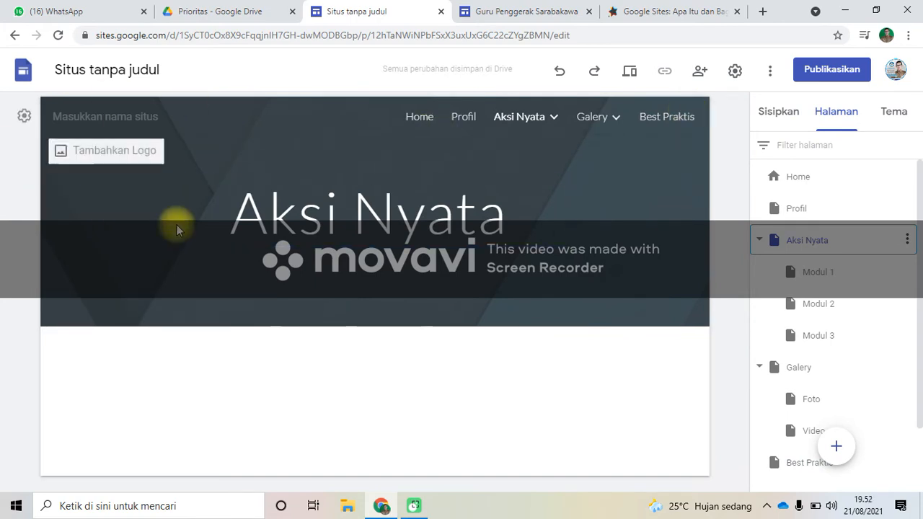
left_click(409, 116)
mouse_move(536, 130)
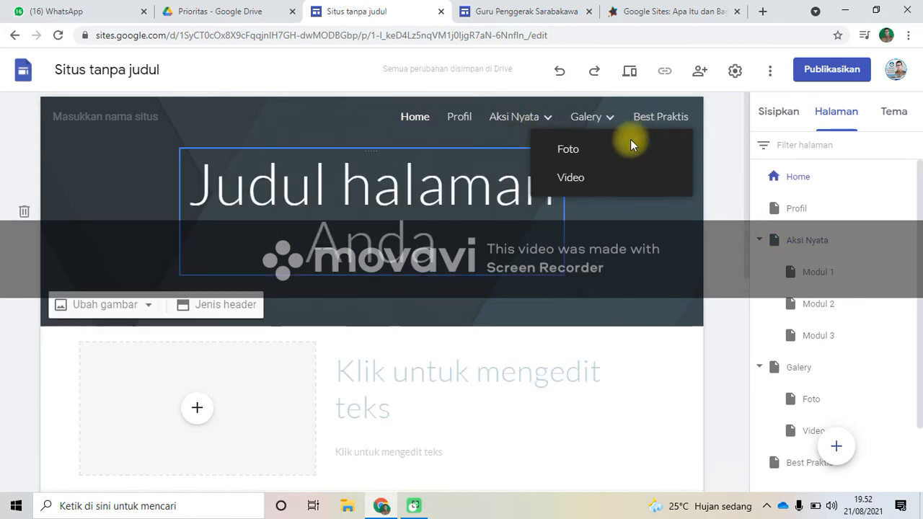
Try the Sederhana theme in green and pick #15cae4 as its custom colour.
left_click(894, 115)
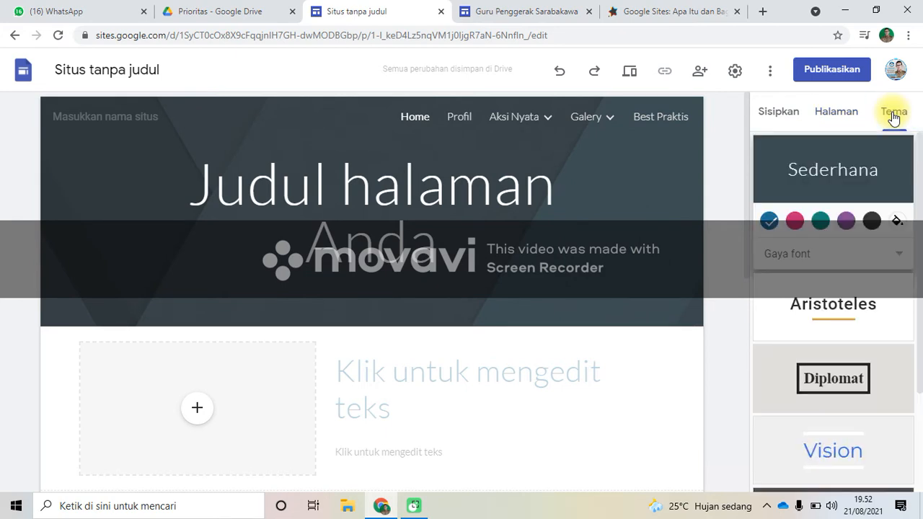
left_click(822, 222)
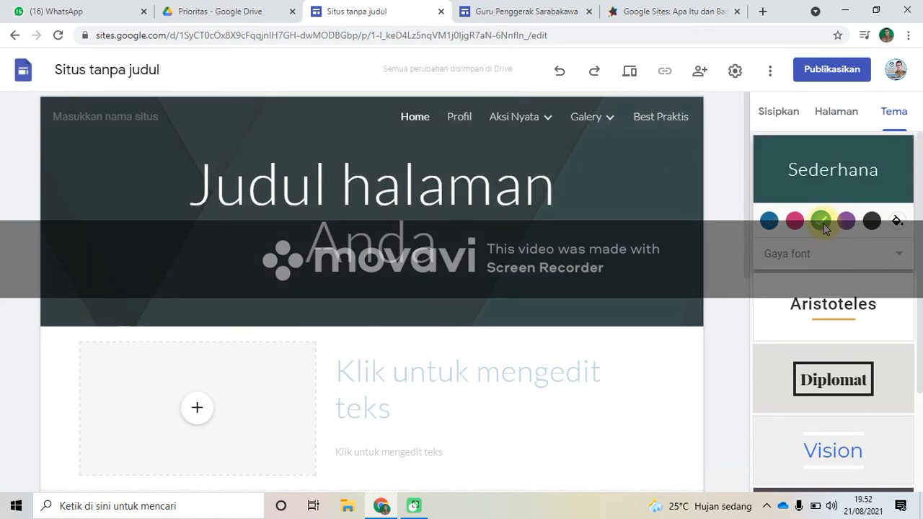
left_click(899, 222)
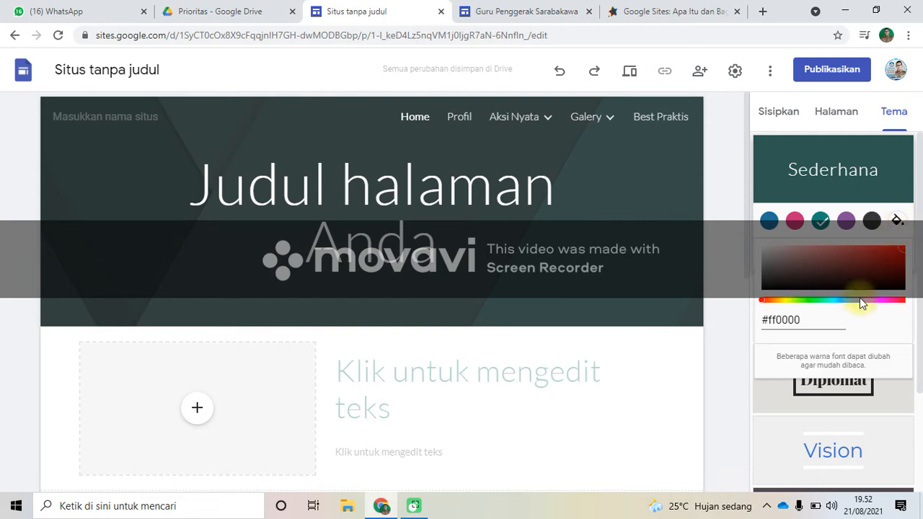
left_click(835, 304)
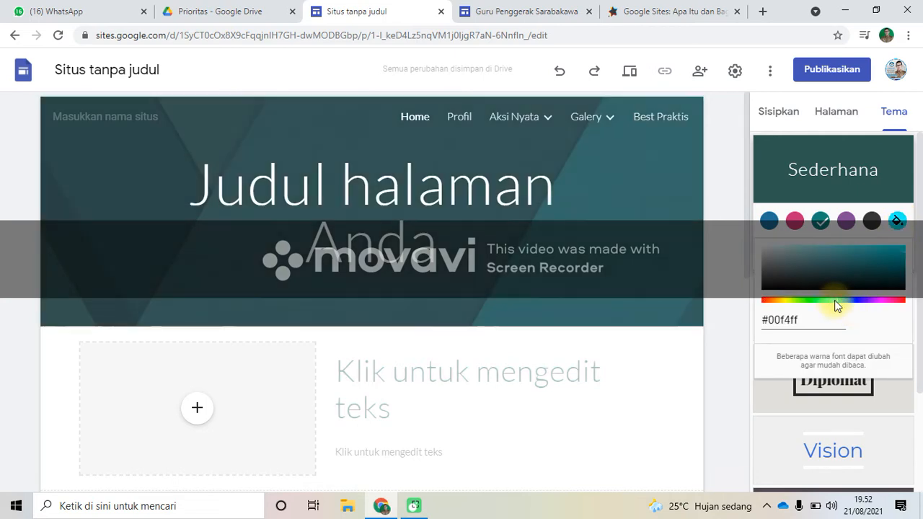
left_click_drag(835, 304, 827, 300)
left_click(837, 300)
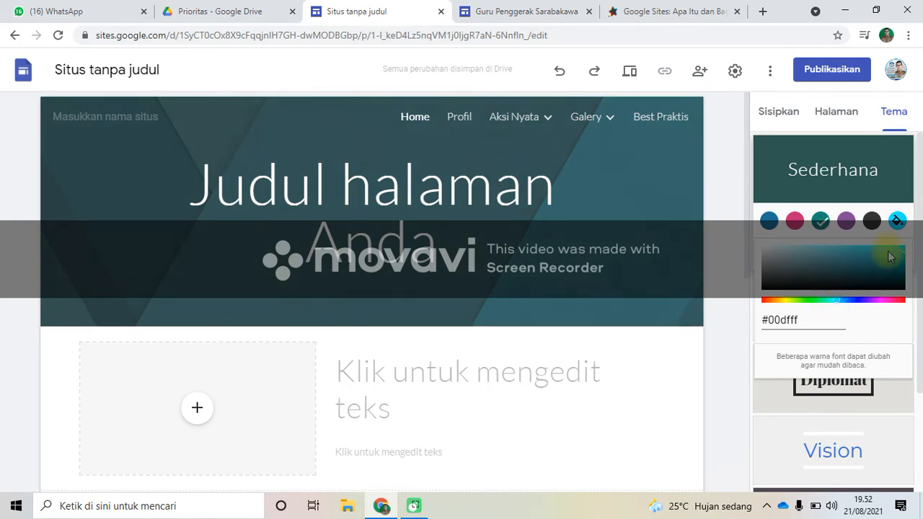
mouse_move(908, 252)
left_mouse_down()
mouse_move(820, 273)
mouse_move(893, 251)
left_mouse_up()
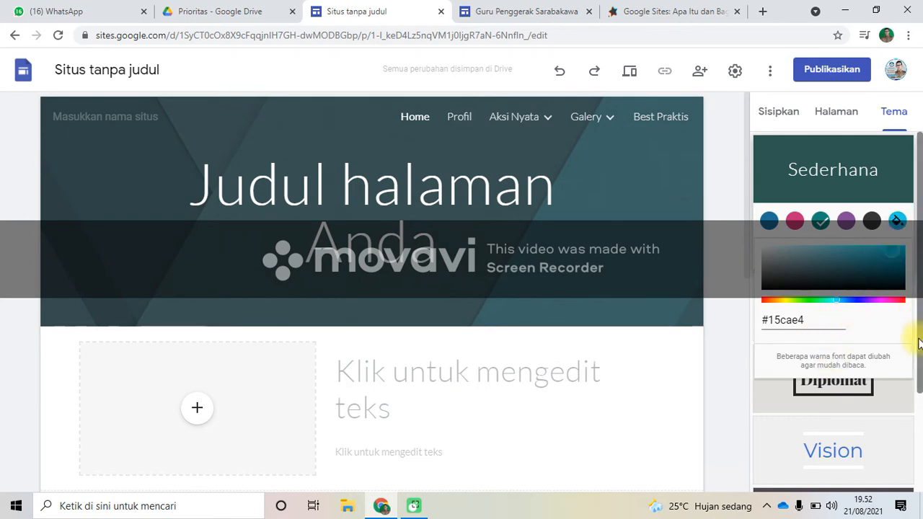
Try the Vision, Diplomat and Impresi themes, and apply the Rata theme to the site.
scroll(898, 402, "down", 1)
left_click(899, 405)
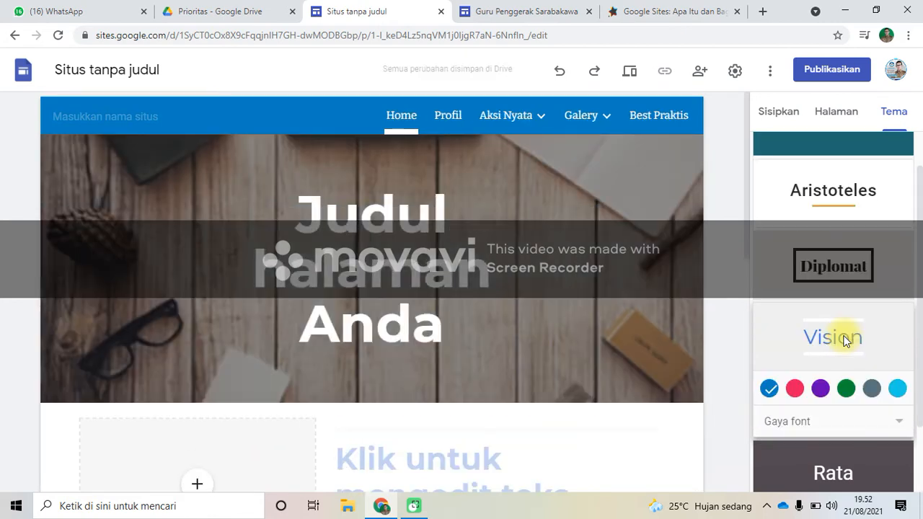
left_click(839, 269)
scroll(916, 183, "down", 2)
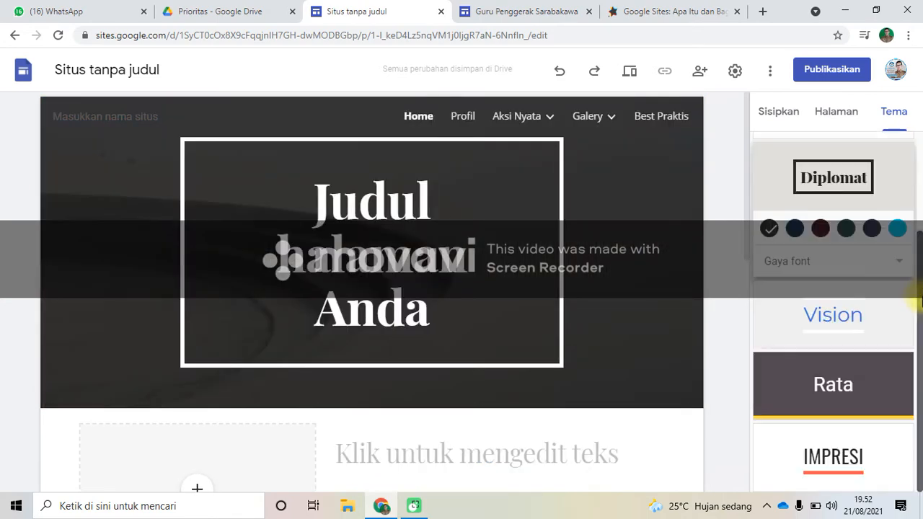
left_click(830, 461)
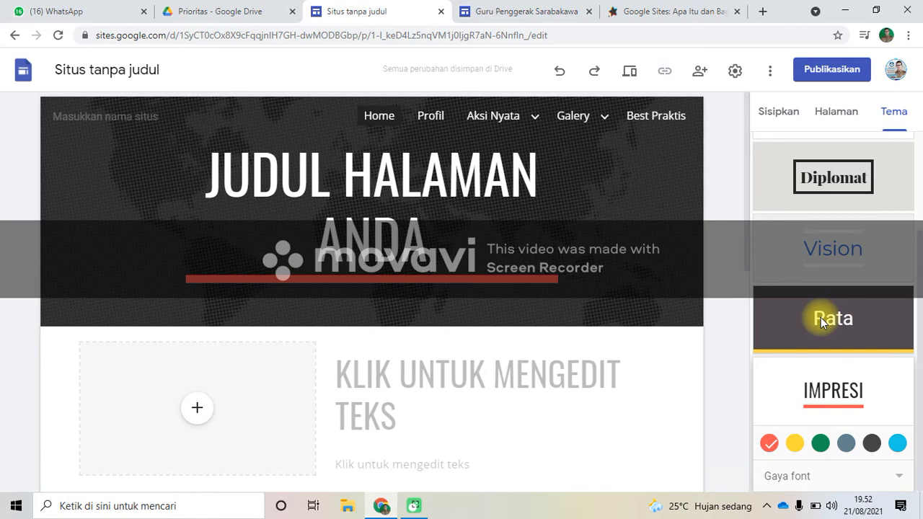
left_click(821, 318)
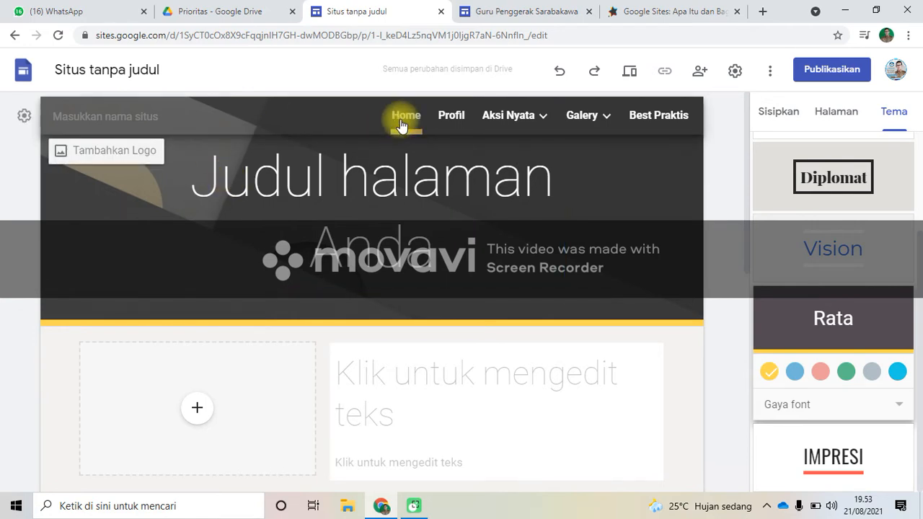
Set the site name in the header to "Portofolio" followed by the owner's name.
left_click(166, 116)
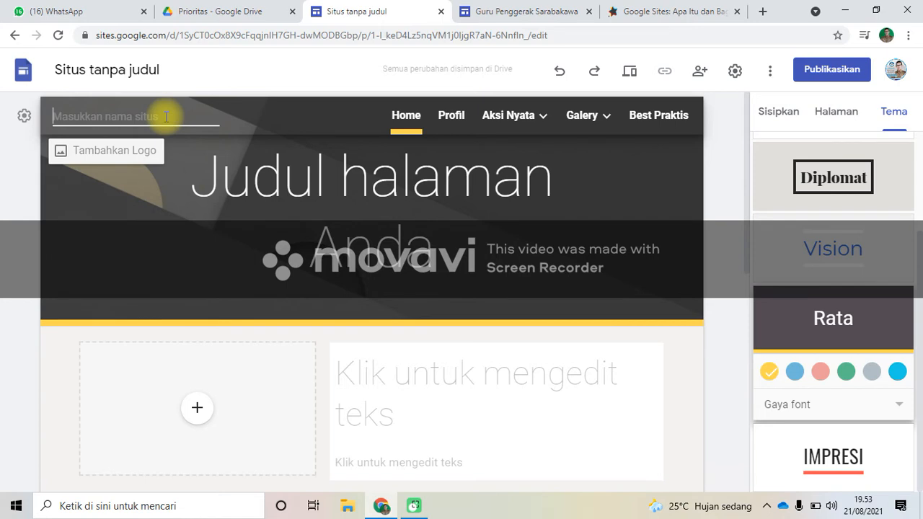
type("P")
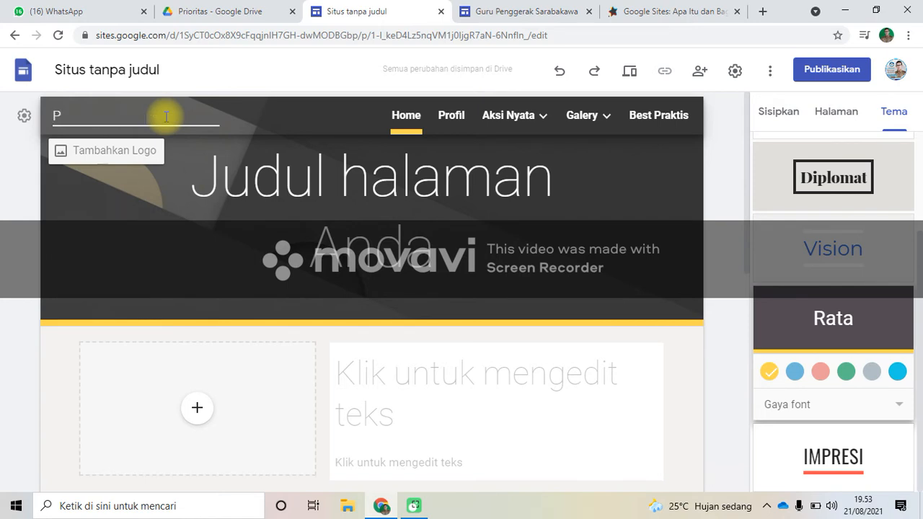
type("ortofoliao")
key("BackSpace")
key("BackSpace")
key("BackSpace")
type("o Kasno")
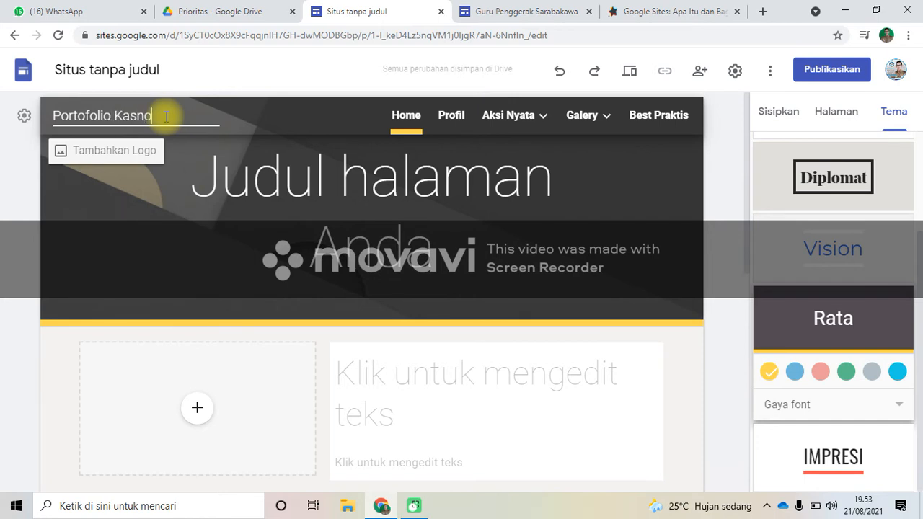
left_click(136, 203)
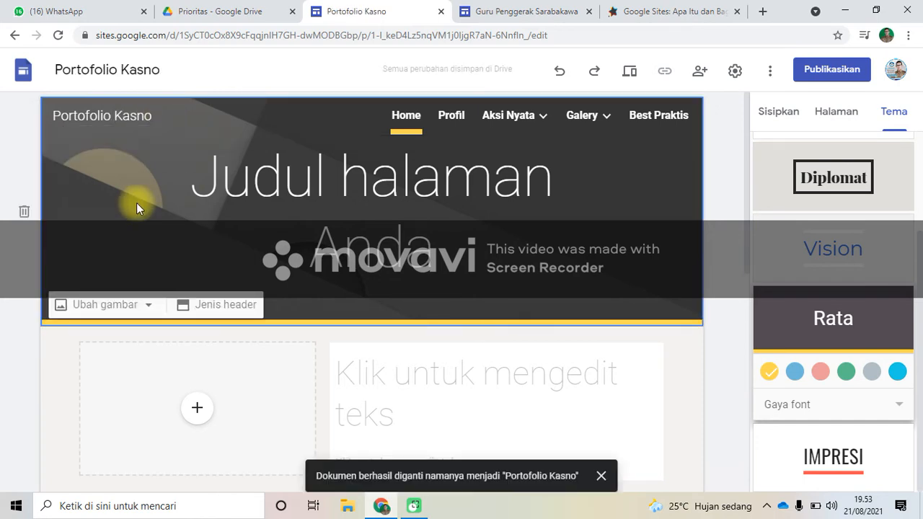
Delete the placeholder page title text box from the Home page header.
left_click(277, 188)
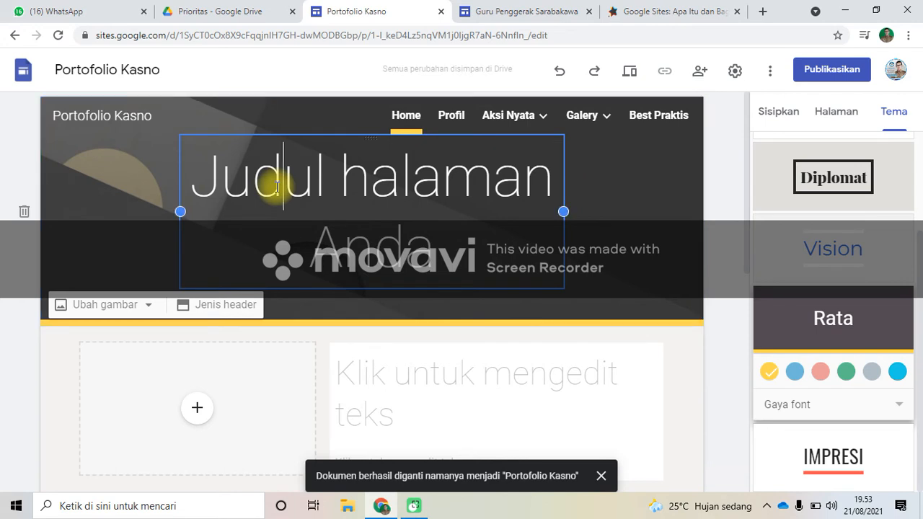
left_click(209, 171)
left_click_drag(209, 171, 431, 254)
key("BackSpace")
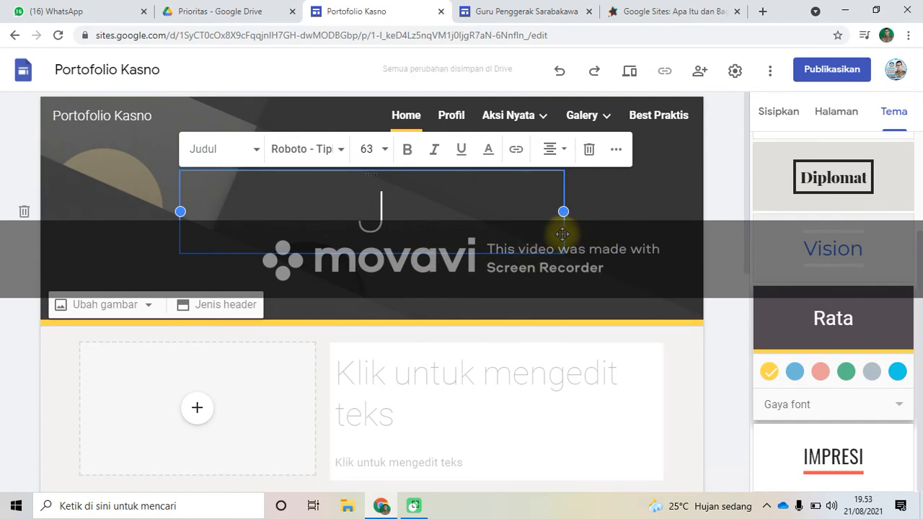
left_click(589, 150)
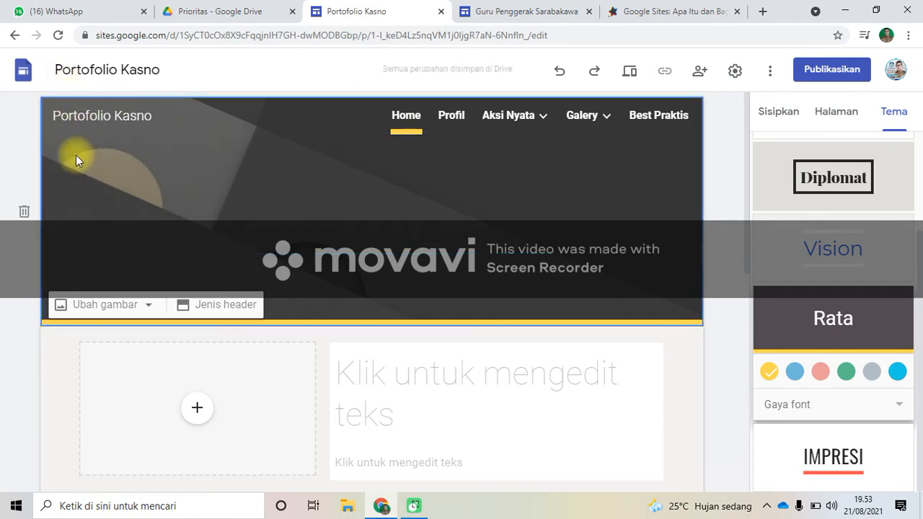
Open the brand image settings and look through the Google Drive, URL and Photos sources for a logo image.
mouse_move(103, 113)
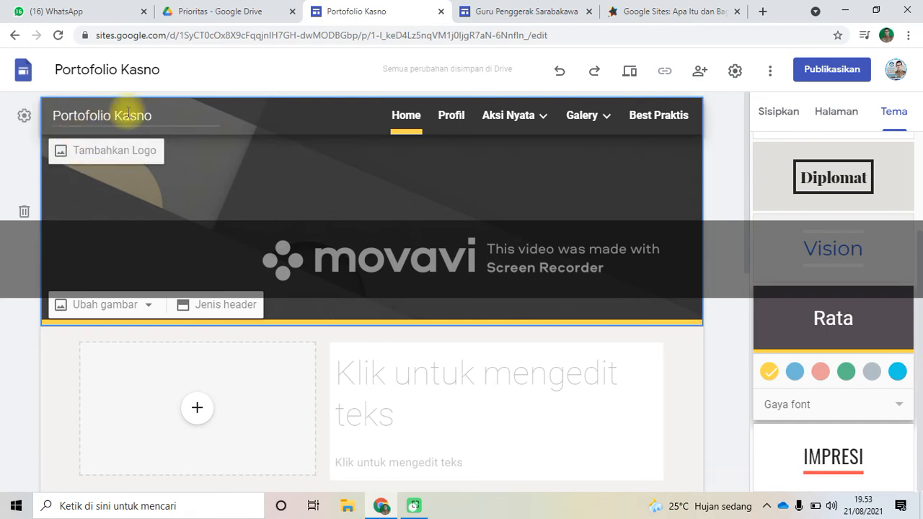
left_click(99, 150)
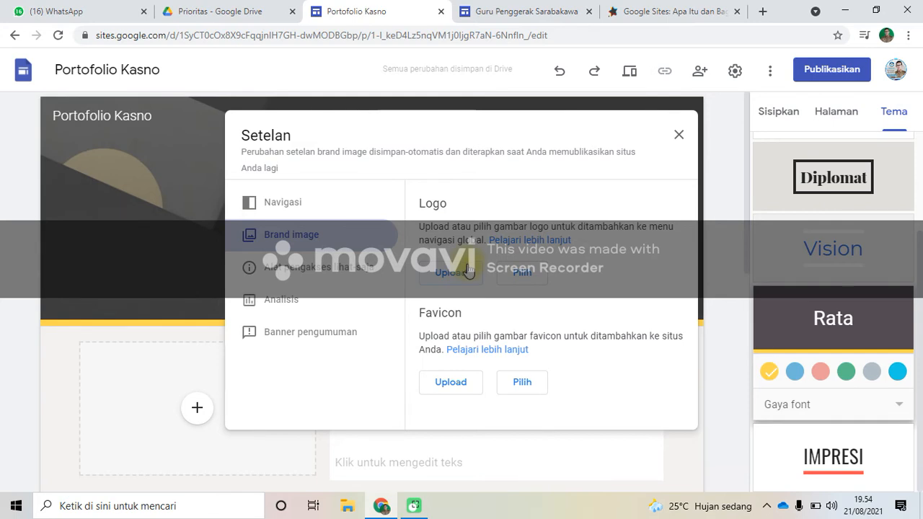
left_click(525, 280)
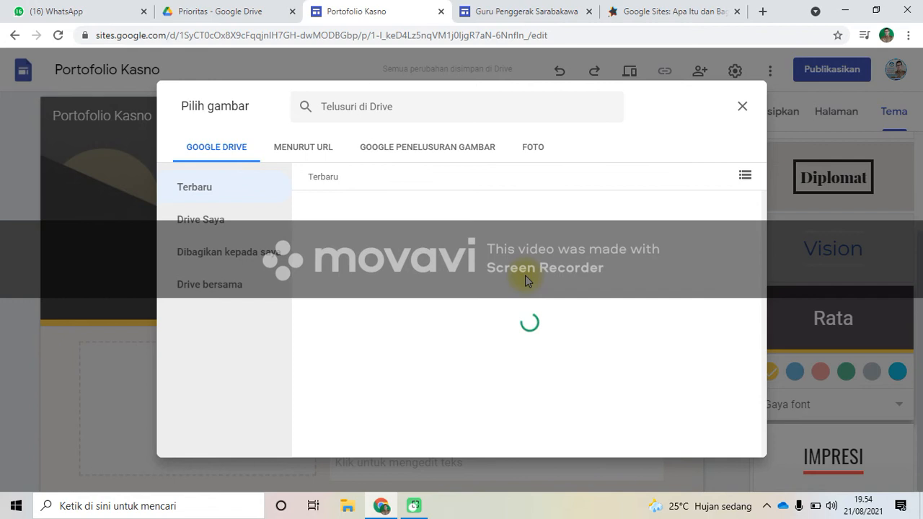
left_click(304, 150)
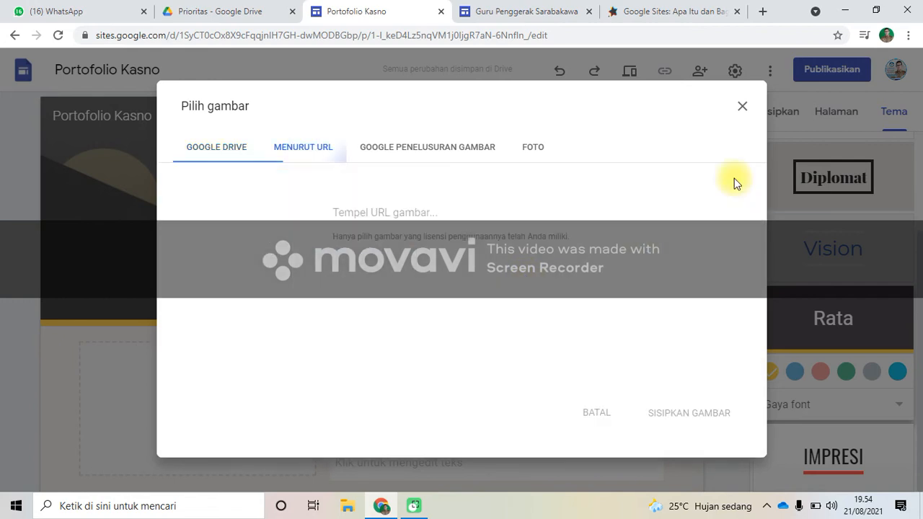
left_click(524, 151)
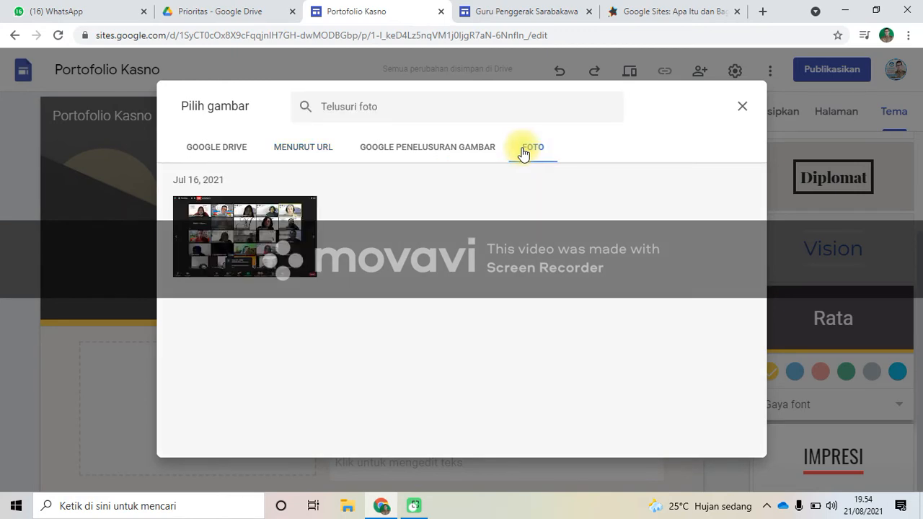
left_click(740, 112)
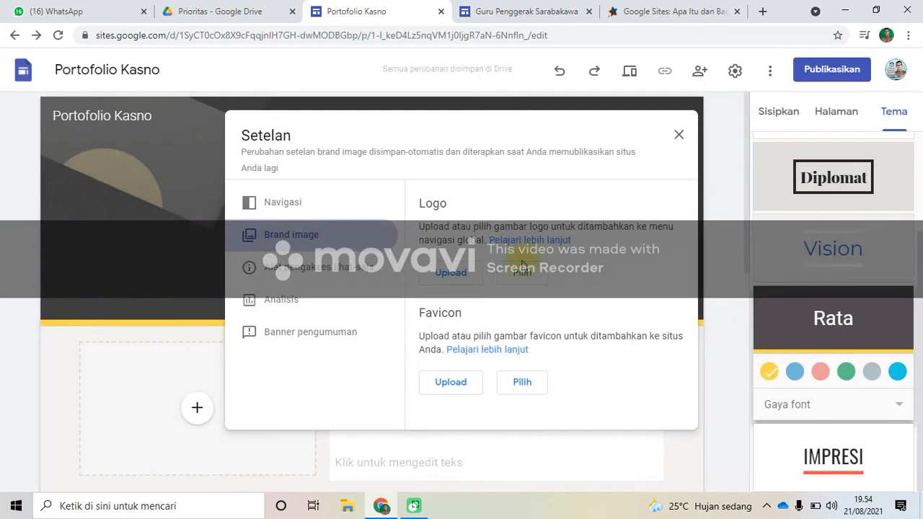
Upload the picture "background biru" from the Gambar folder as the site logo.
left_click(499, 275)
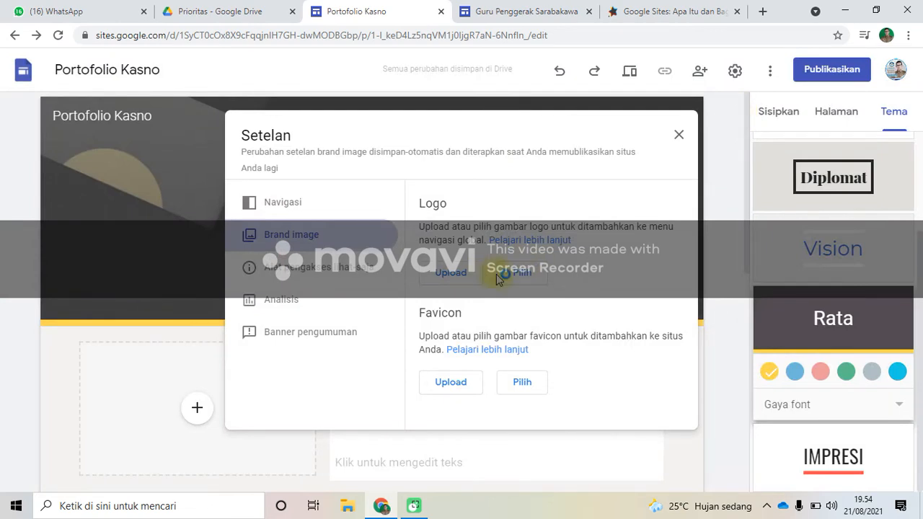
left_click(451, 275)
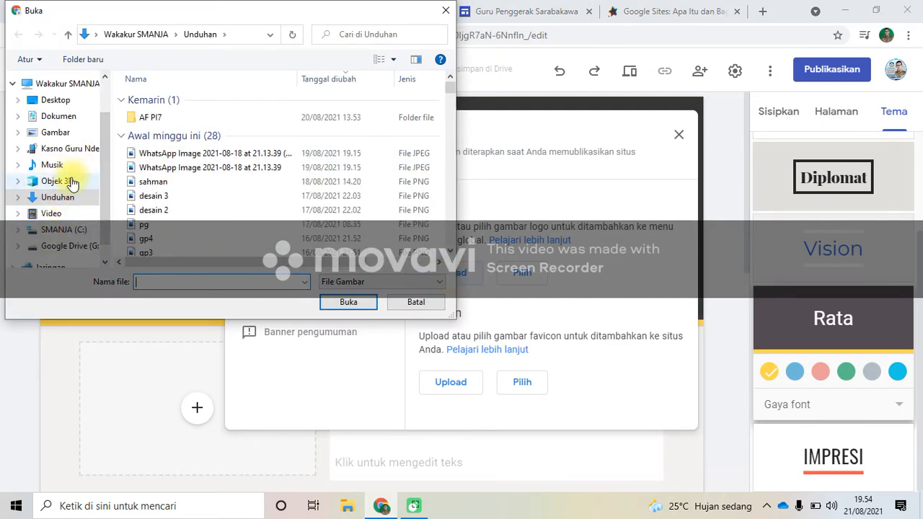
left_click(52, 135)
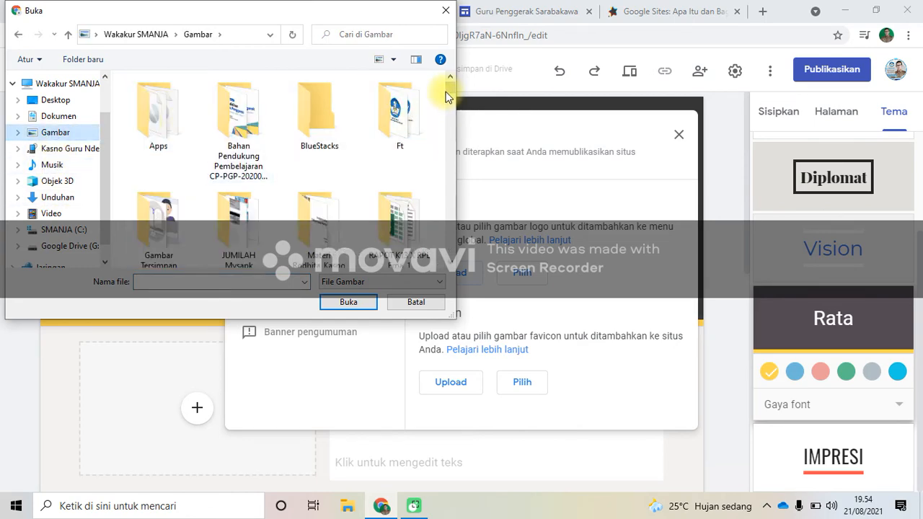
left_click_drag(446, 92, 451, 124)
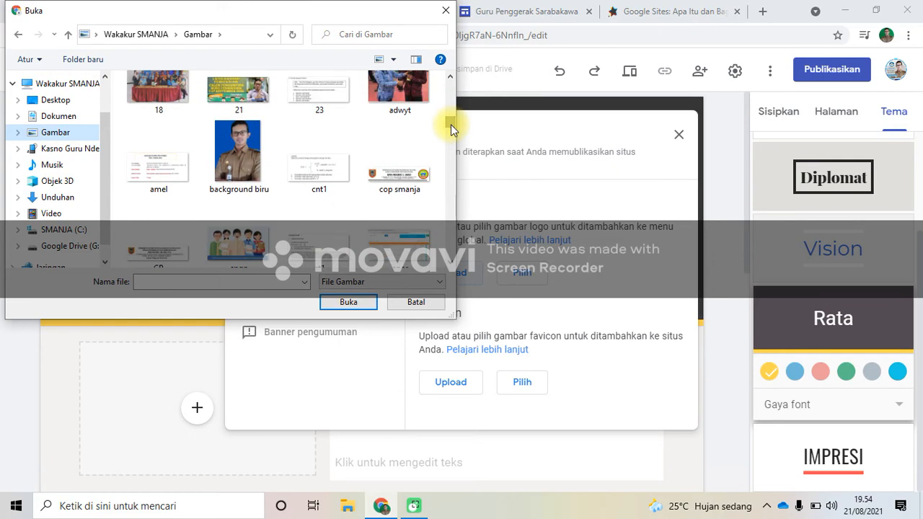
double_click(240, 182)
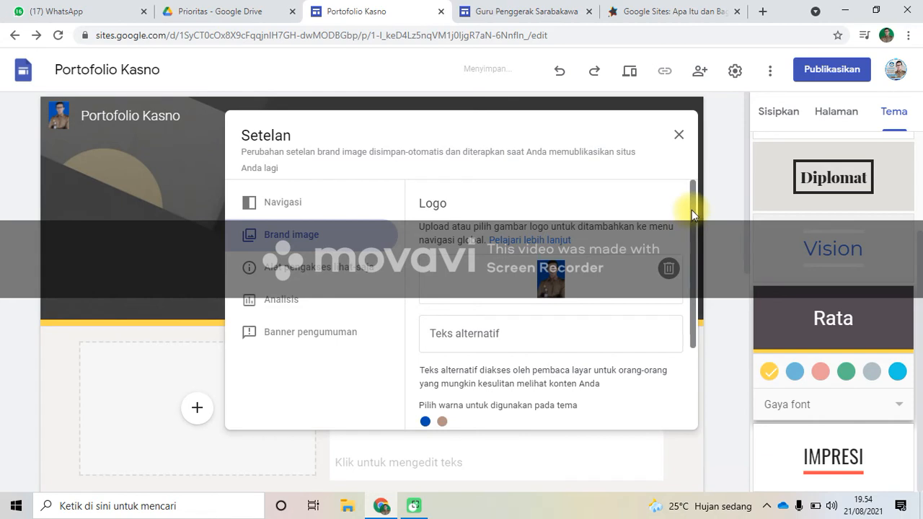
Look at the favicon upload option without choosing a file, and close the brand image settings.
left_click_drag(692, 209, 690, 325)
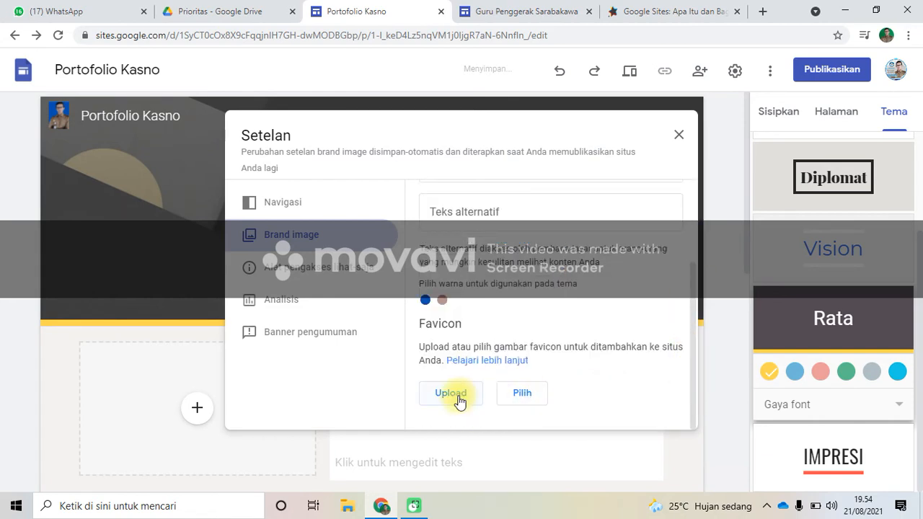
left_click(460, 402)
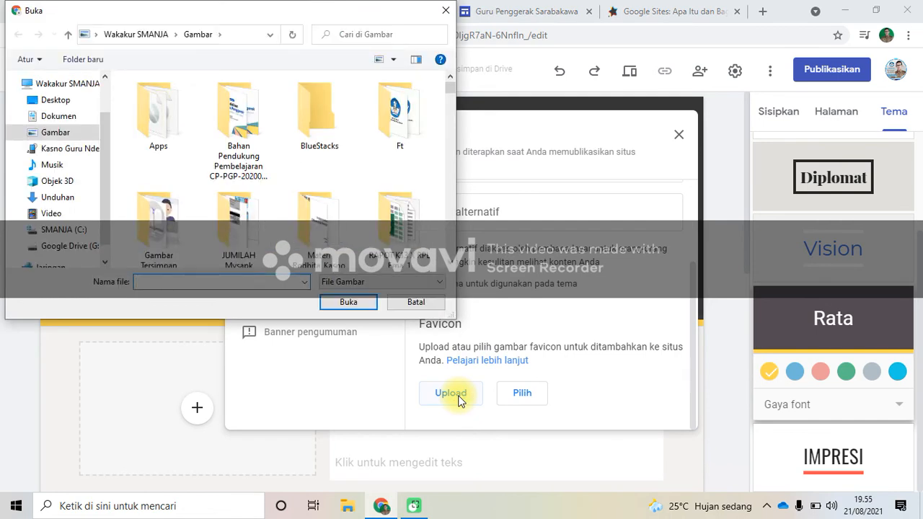
left_click(422, 303)
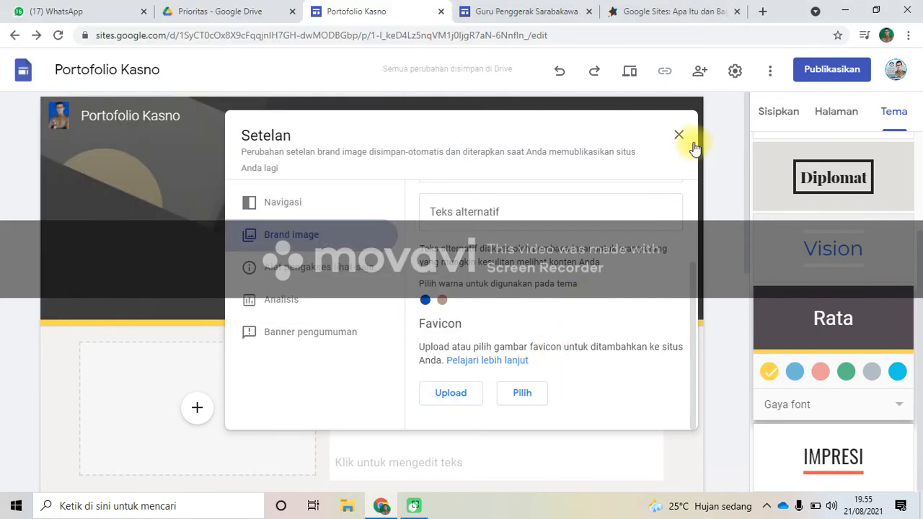
left_click(680, 136)
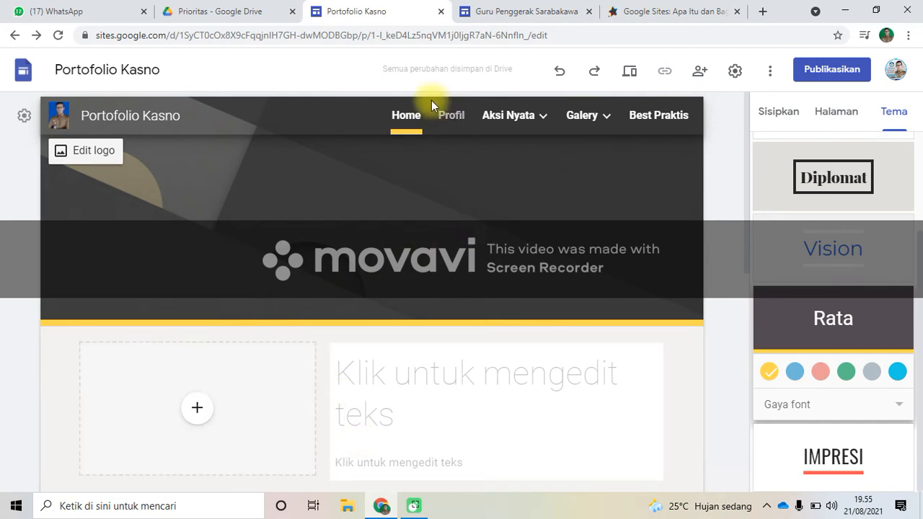
Check which content can be added to the empty placeholder beside the text block below the Home page header.
mouse_move(564, 140)
mouse_move(474, 114)
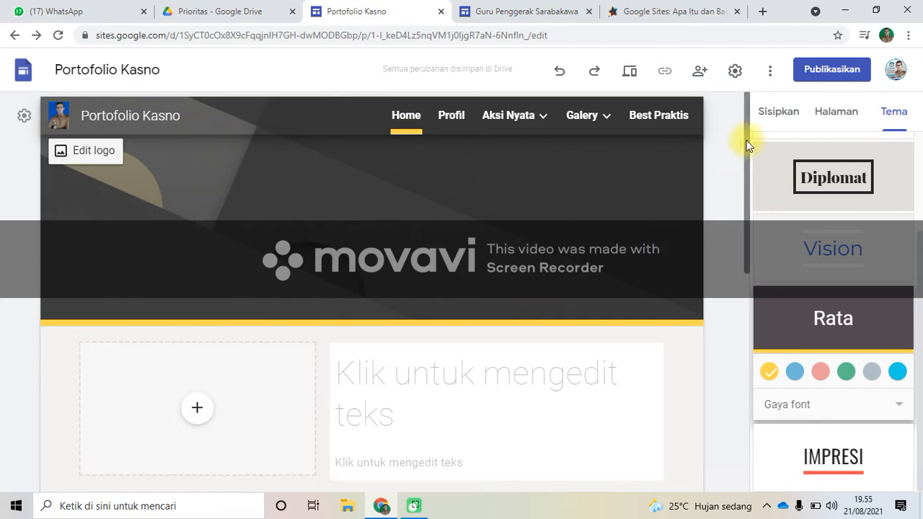
mouse_move(747, 145)
left_mouse_down()
mouse_move(738, 197)
mouse_move(737, 373)
mouse_move(738, 154)
left_mouse_up()
scroll(547, 207, "down", 2)
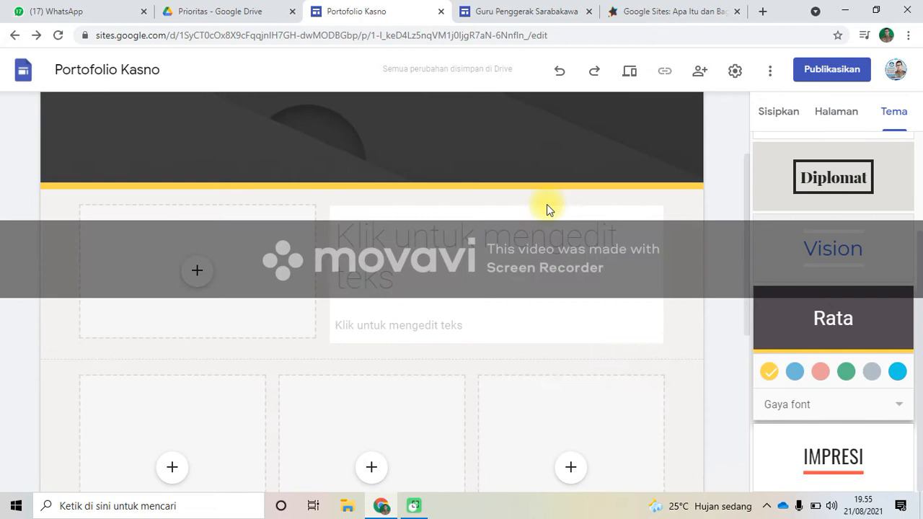
left_click(197, 272)
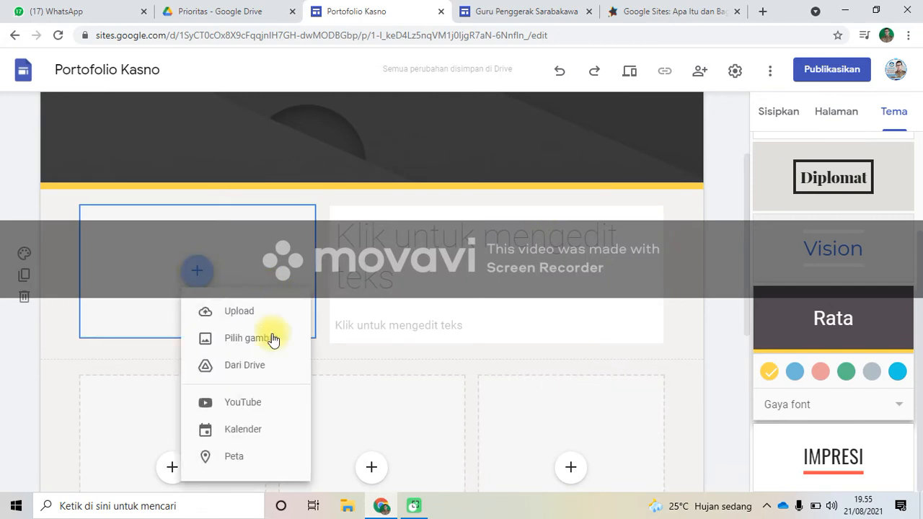
left_click(258, 252)
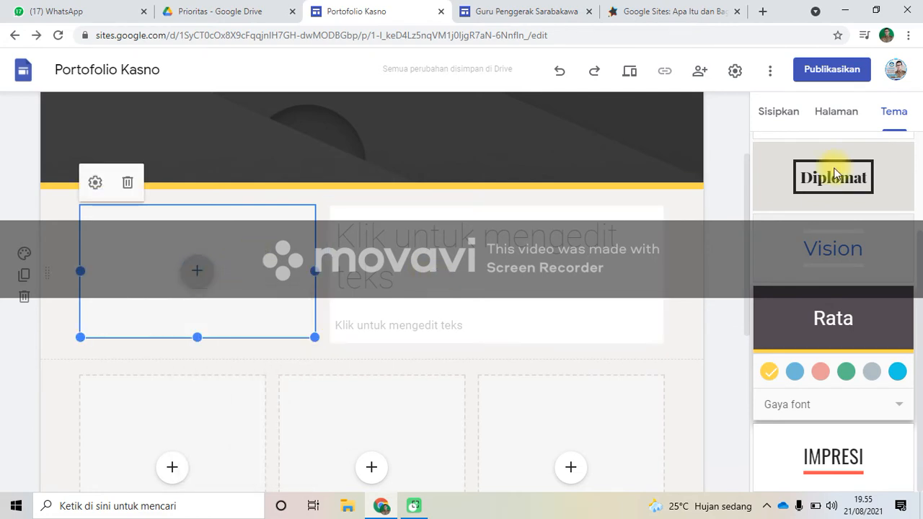
Start a new image carousel on the Home page and choose to upload its pictures from the computer.
left_click(774, 113)
left_click_drag(921, 215, 922, 152)
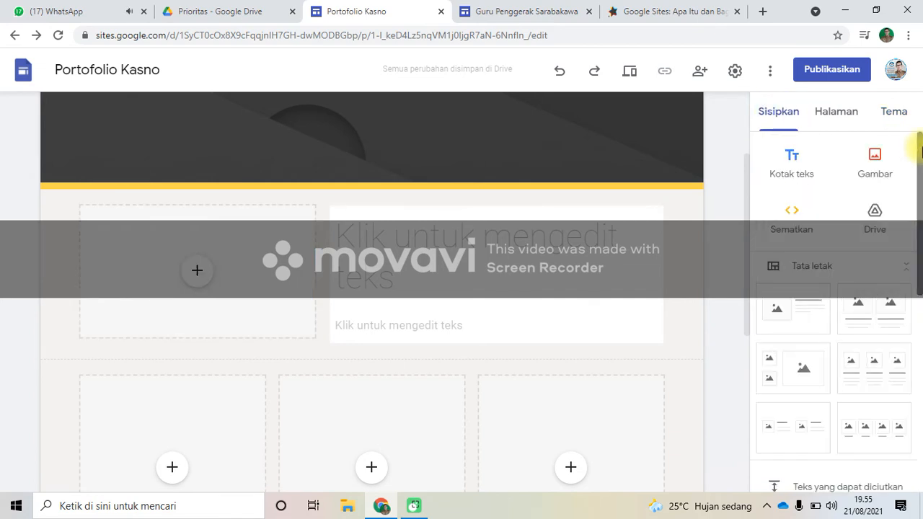
left_click(887, 176)
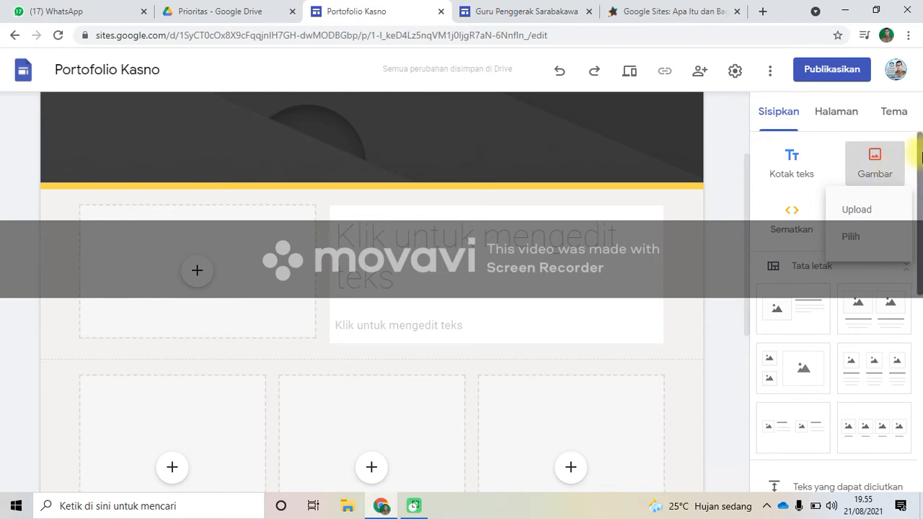
left_click_drag(921, 151, 921, 281)
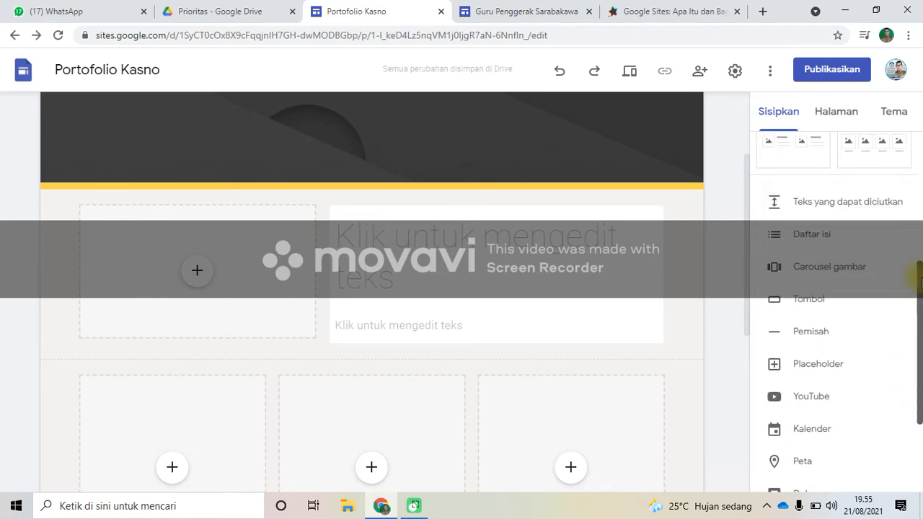
left_click(812, 274)
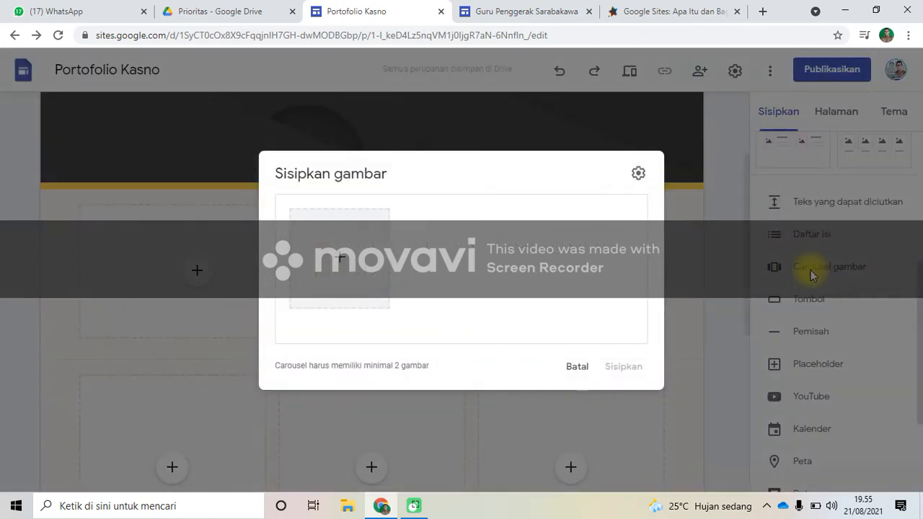
left_click(340, 272)
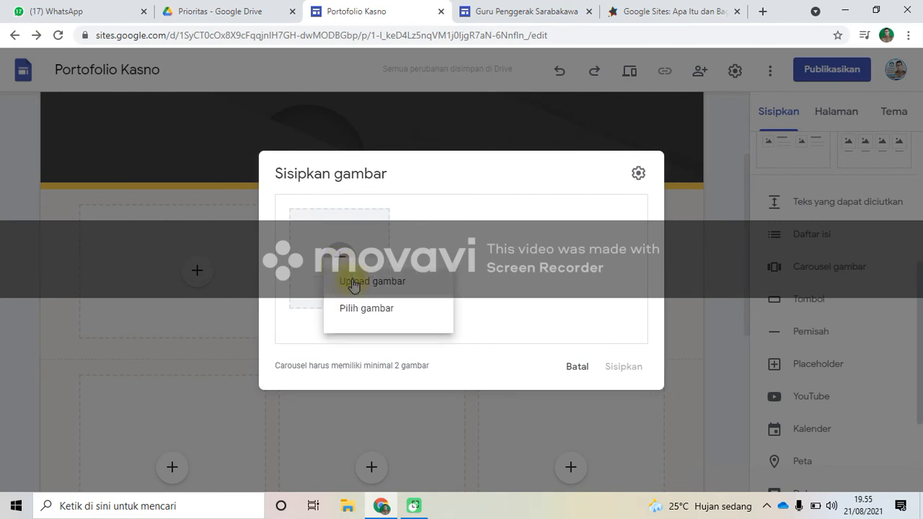
left_click(353, 283)
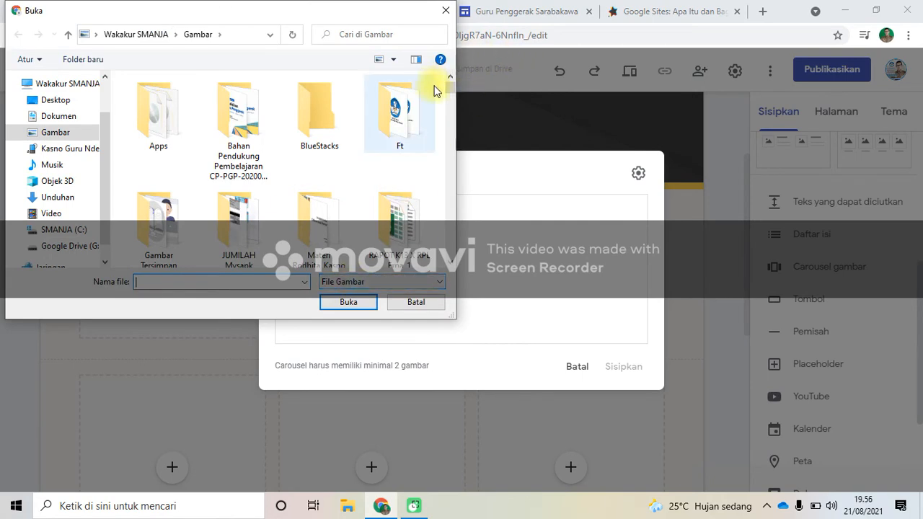
Upload pictures 12 to 18 and "adwyt" from the Gambar folder and insert them as the carousel.
left_click_drag(455, 91, 453, 111)
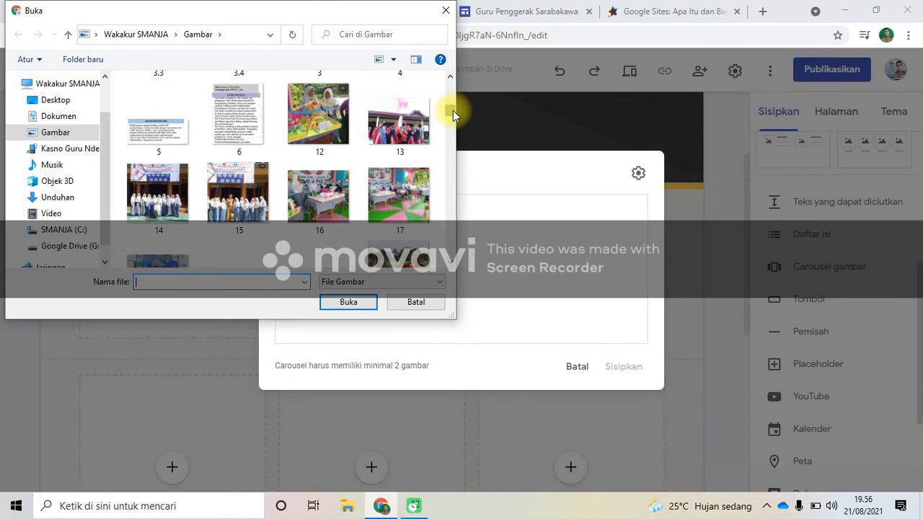
left_click(184, 211)
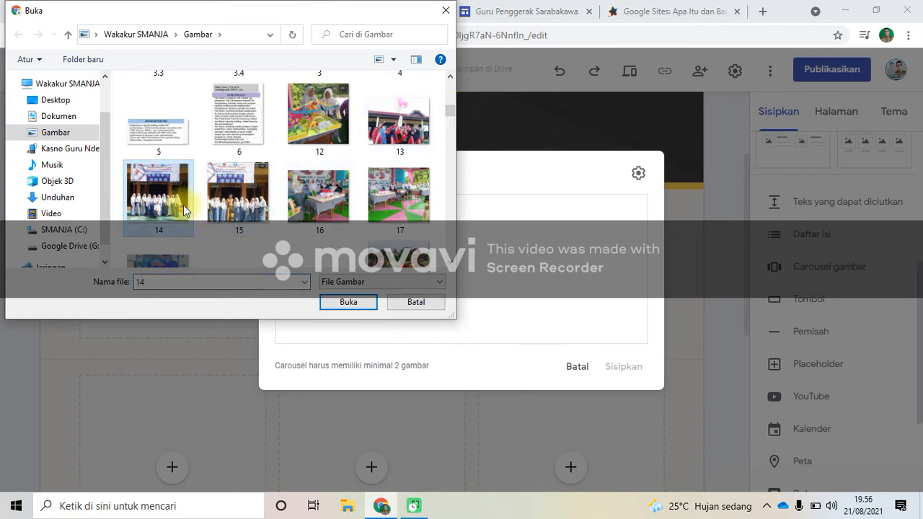
left_click(238, 206, "ctrl")
left_click(313, 205, "ctrl")
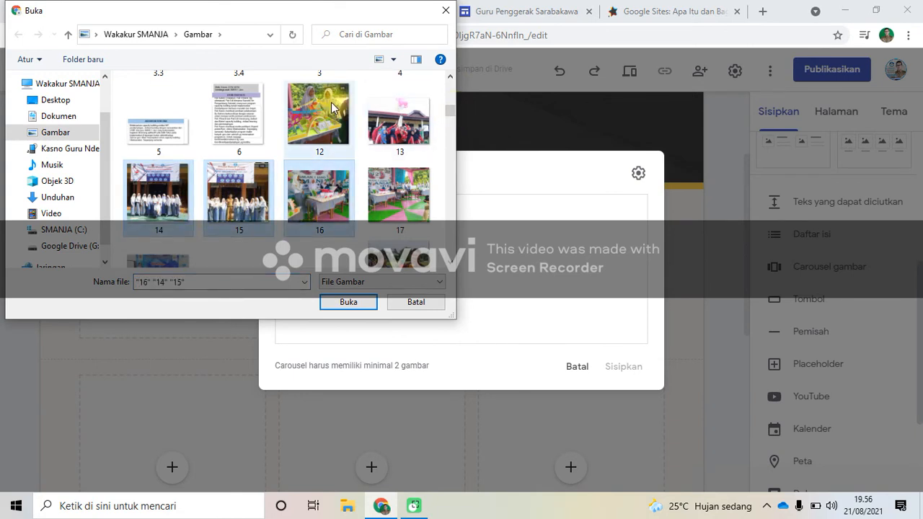
left_click(331, 102, "ctrl")
left_click(398, 119, "ctrl")
left_click(395, 179, "ctrl")
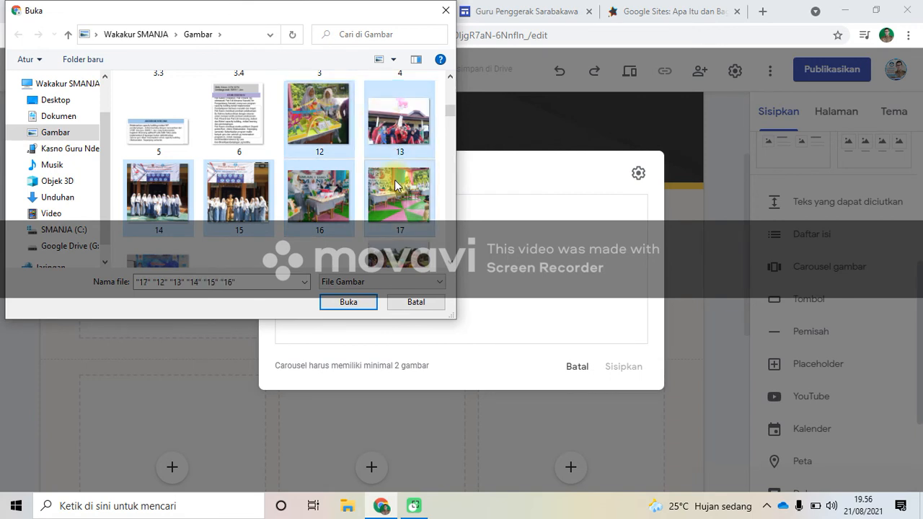
left_click(407, 254, "ctrl")
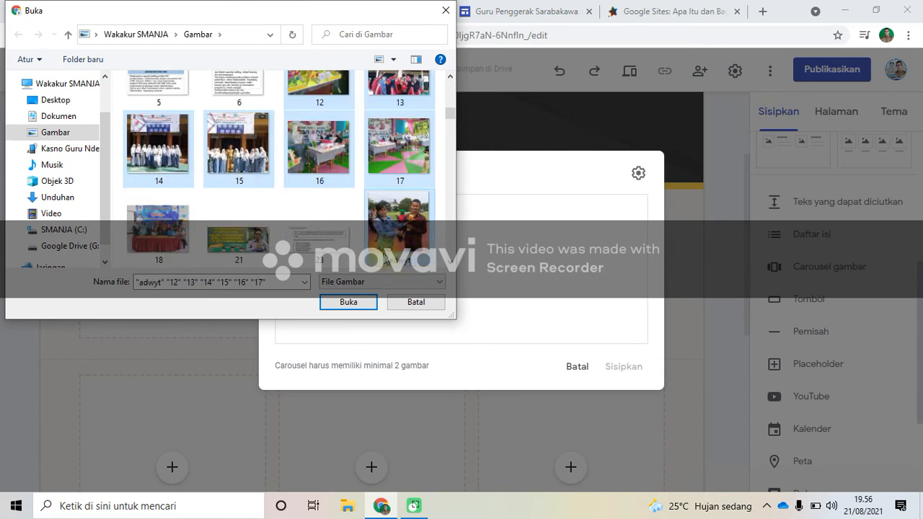
left_click(173, 231, "ctrl")
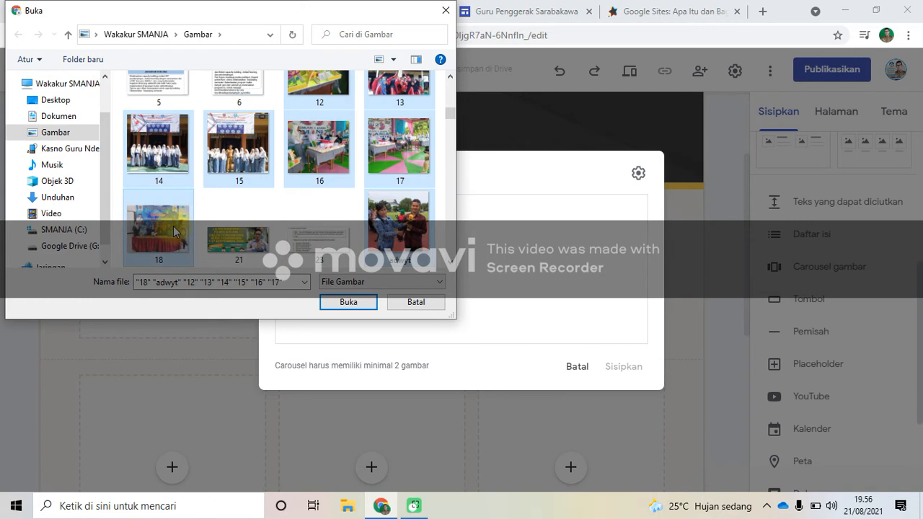
left_click(353, 306)
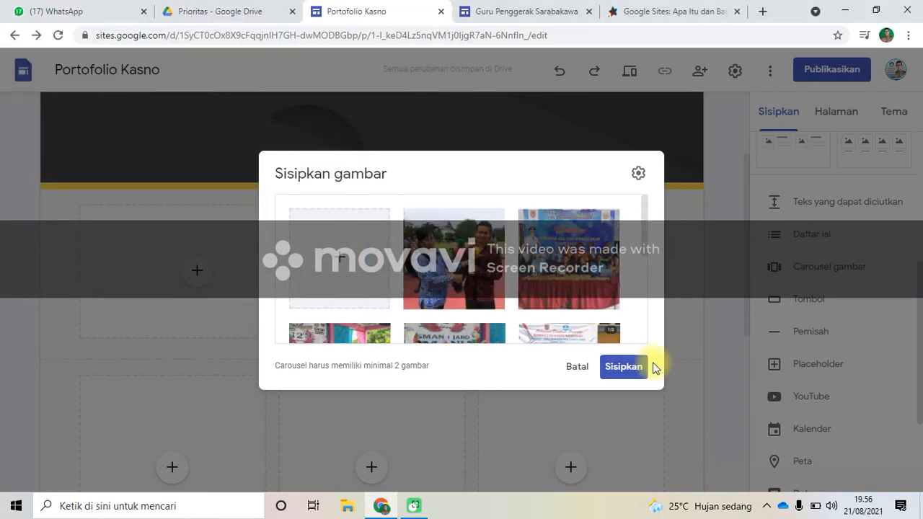
left_click(627, 370)
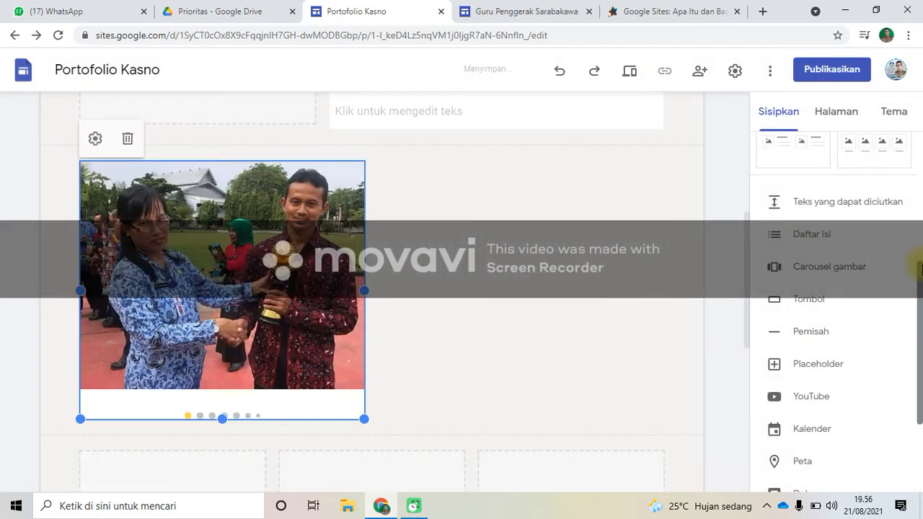
left_click_drag(922, 268, 917, 206)
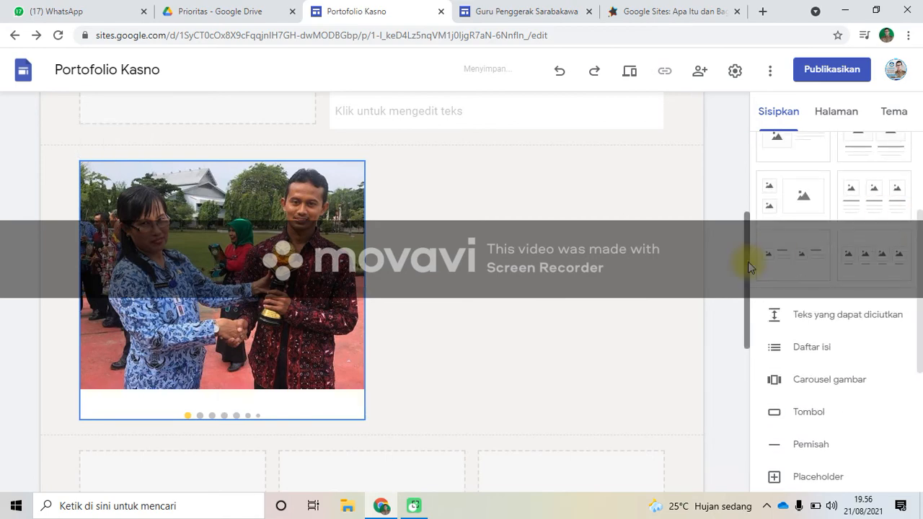
left_click_drag(749, 264, 738, 204)
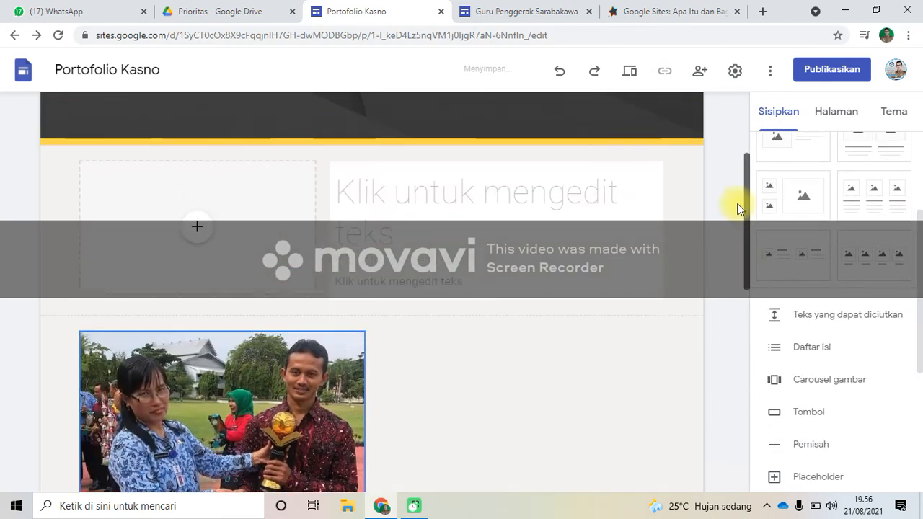
Delete the empty placeholder and the remaining text section between the Home page header and the image carousel.
left_click(286, 246)
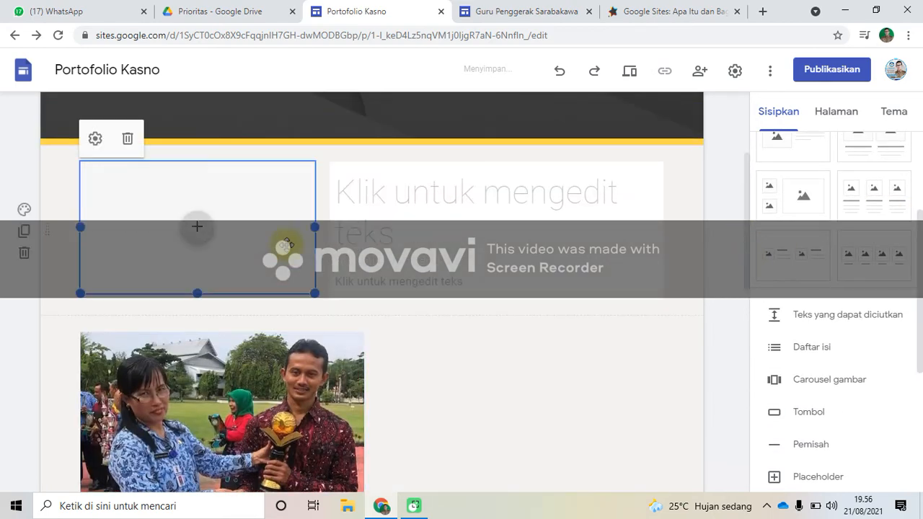
left_click(130, 138)
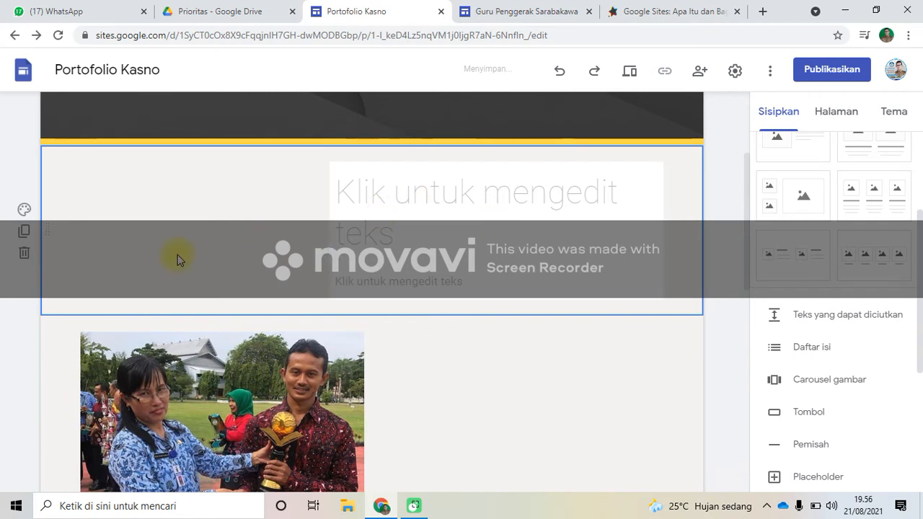
left_click(23, 253)
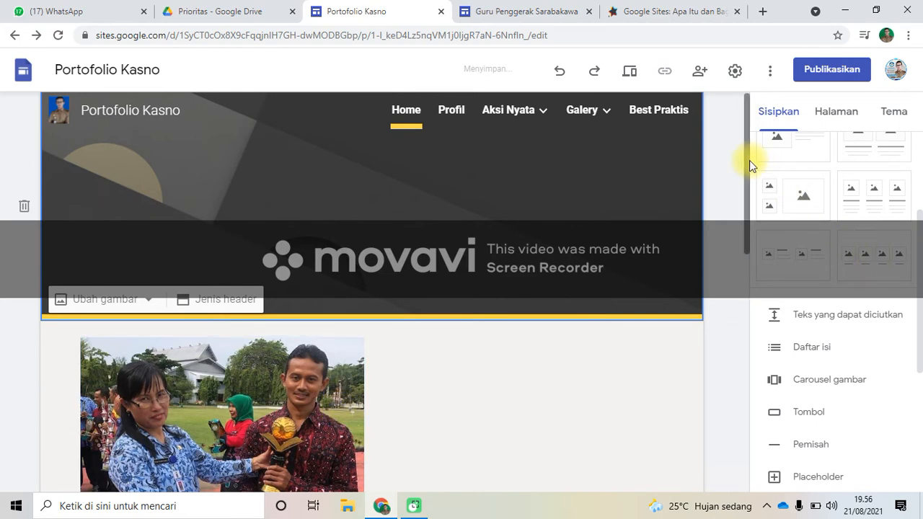
Adjust the image carousel's size and centre it horizontally in its section on the Home page.
scroll(739, 236, "down", 3)
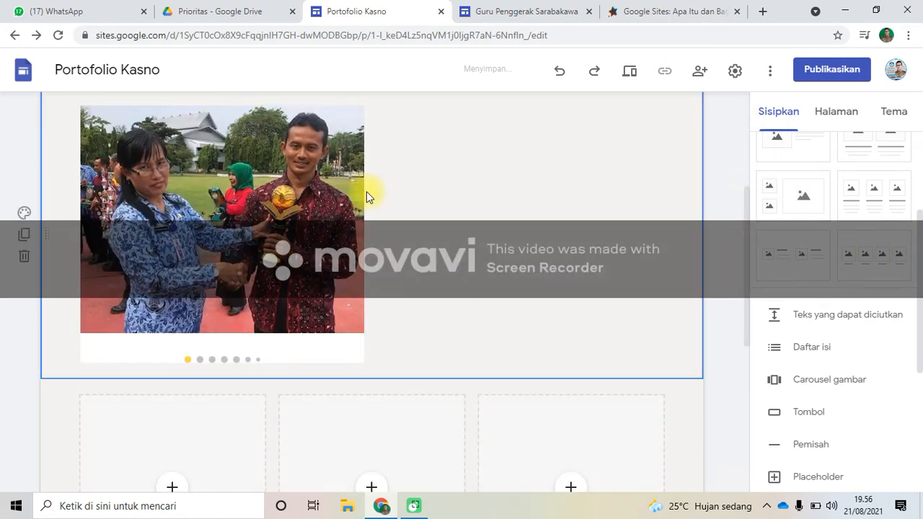
left_click(361, 206)
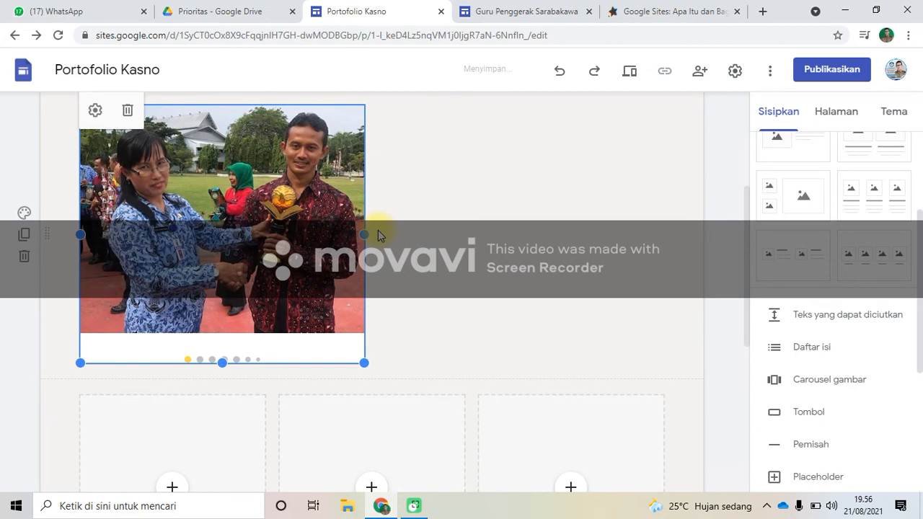
left_click_drag(364, 235, 469, 241)
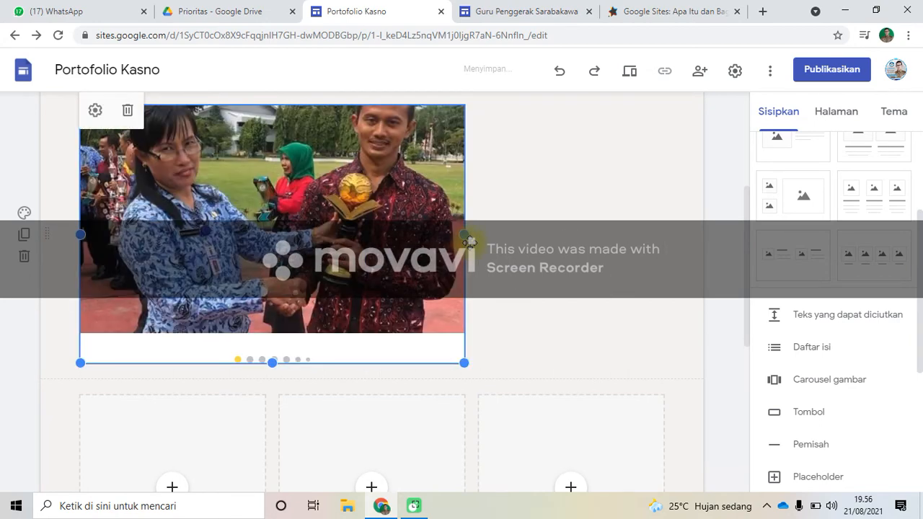
left_click_drag(468, 242, 357, 155)
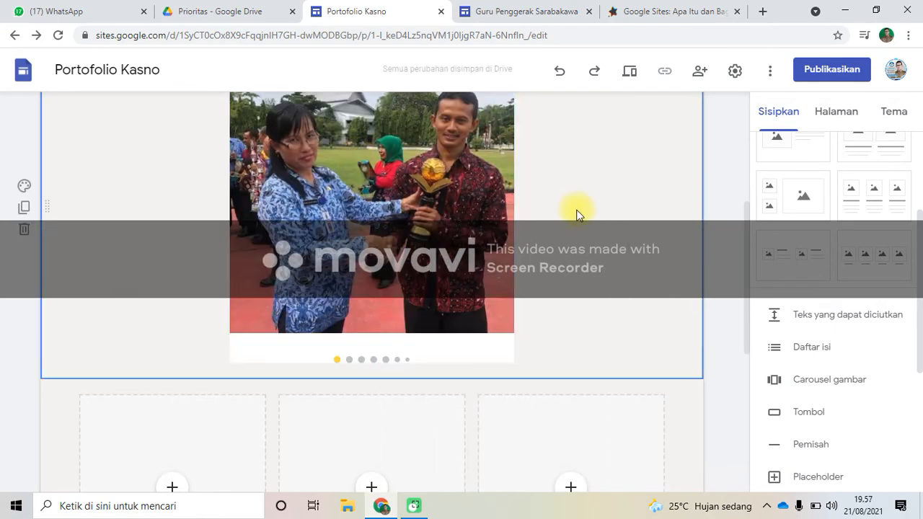
Preview the Home page on the large screen, phone and tablet layouts.
scroll(868, 299, "up", 3)
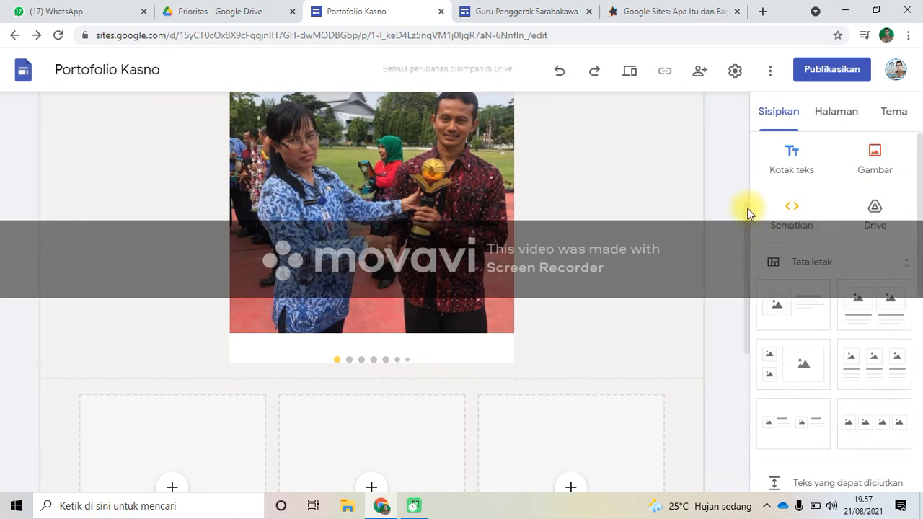
scroll(743, 159, "up", 3)
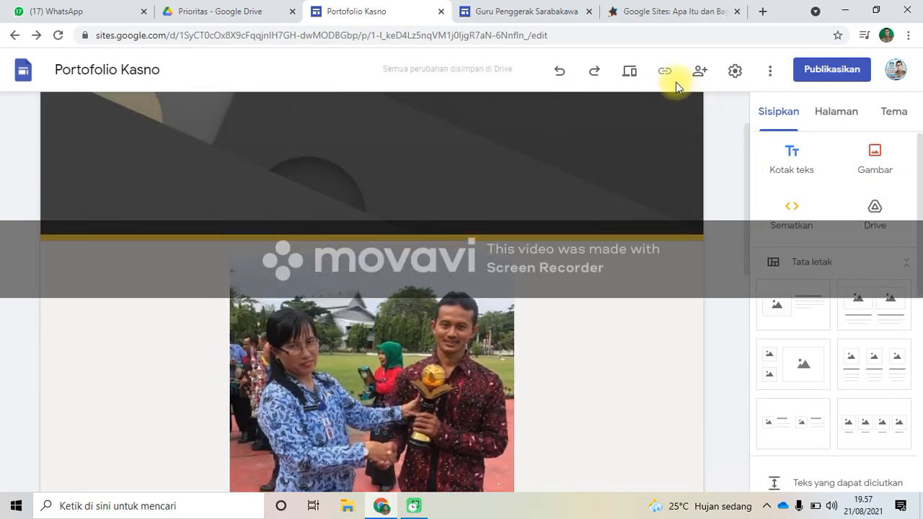
left_click(632, 74)
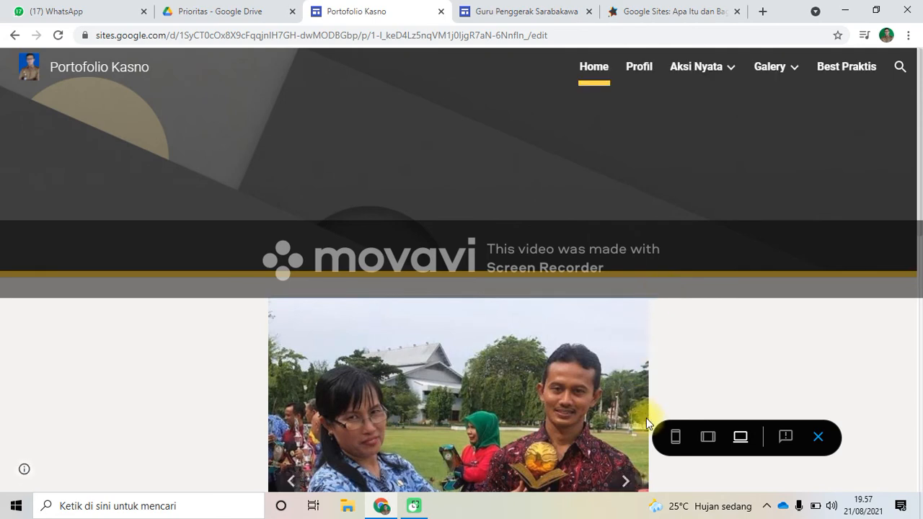
left_click(674, 440)
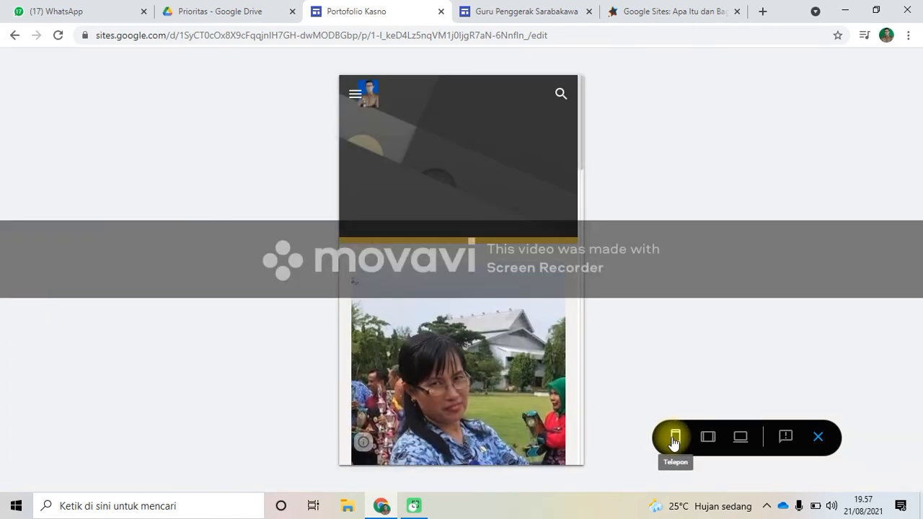
left_click(708, 441)
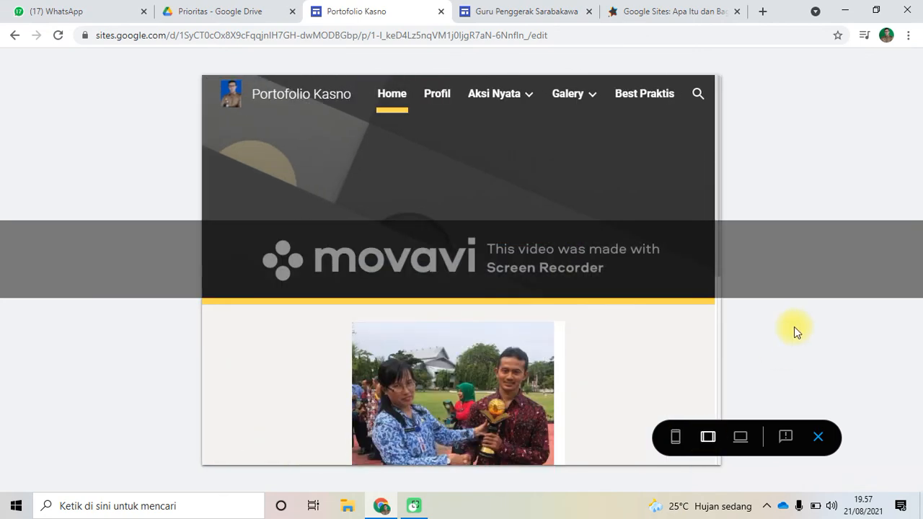
Check the Profil page, the Home page carousel and the navigation entries in the tablet preview, and exit the preview.
left_click(432, 105)
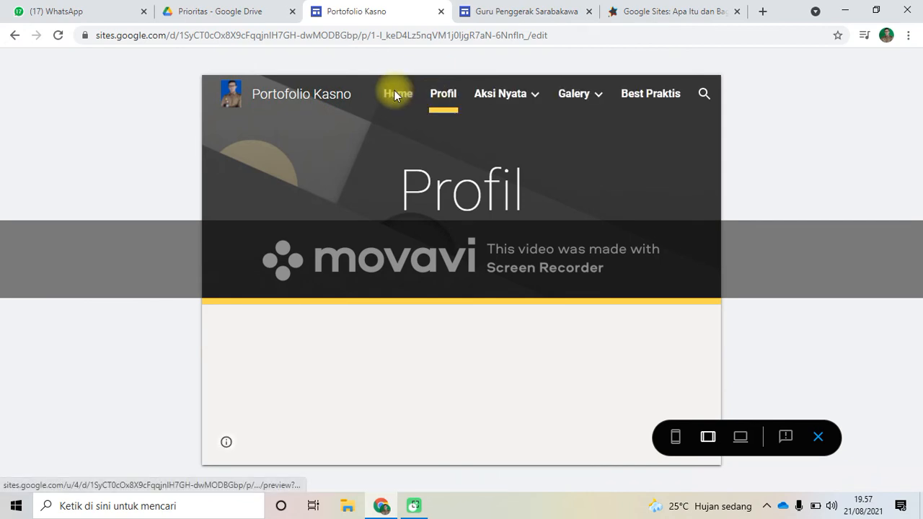
left_click(396, 93)
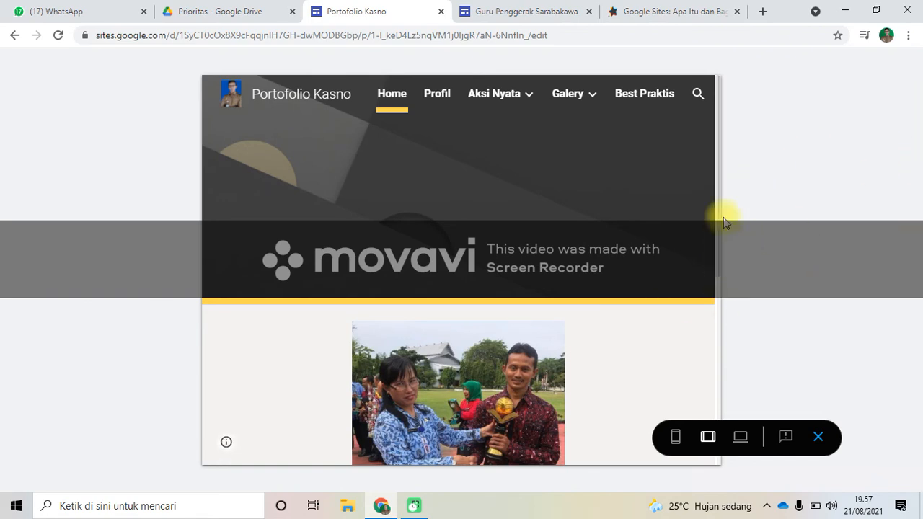
left_click_drag(717, 209, 718, 295)
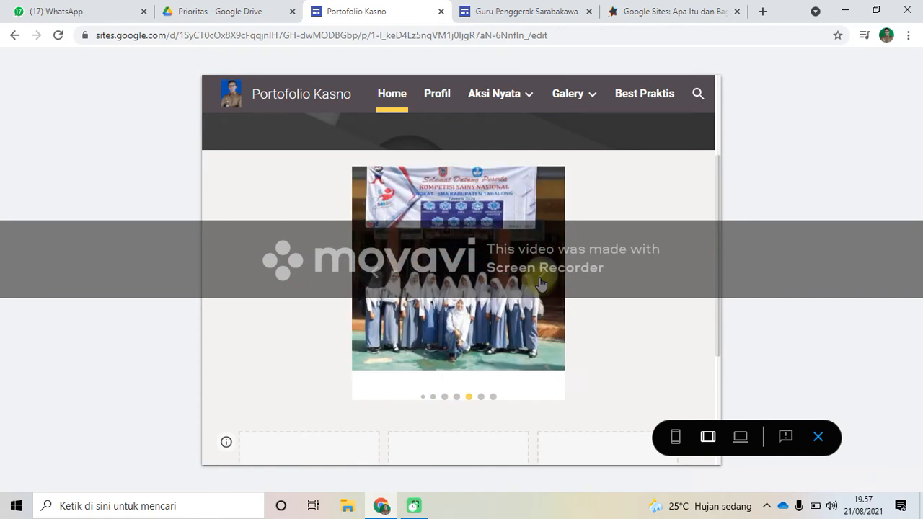
left_click(592, 93)
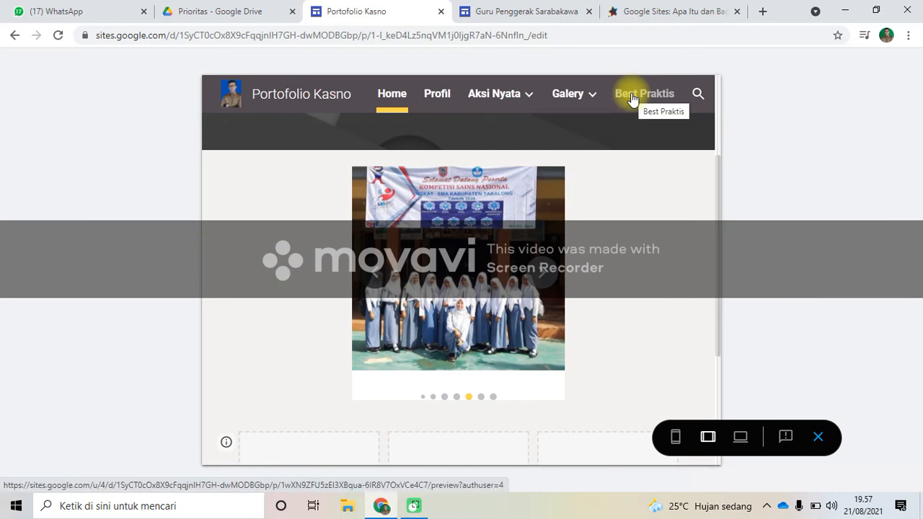
left_click(819, 438)
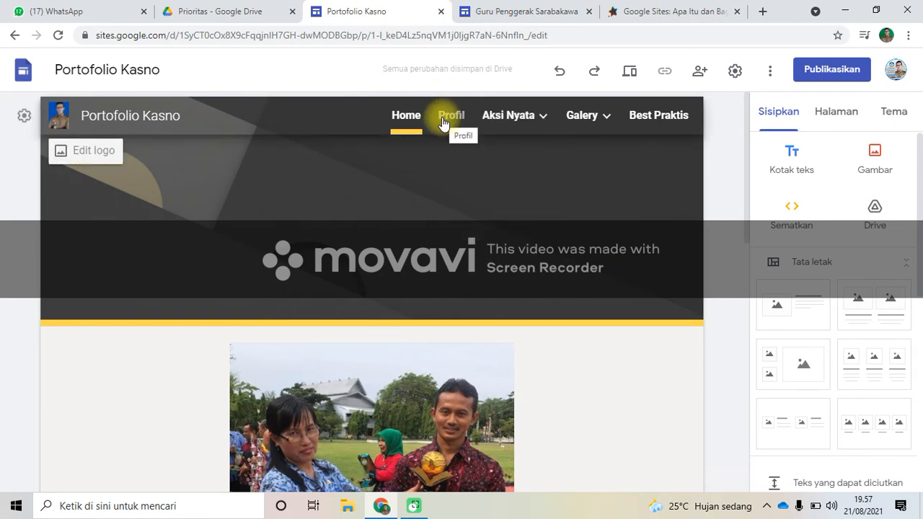
Open the Profil page for editing and look through the recent Slides presentations that can be inserted.
left_click(443, 121)
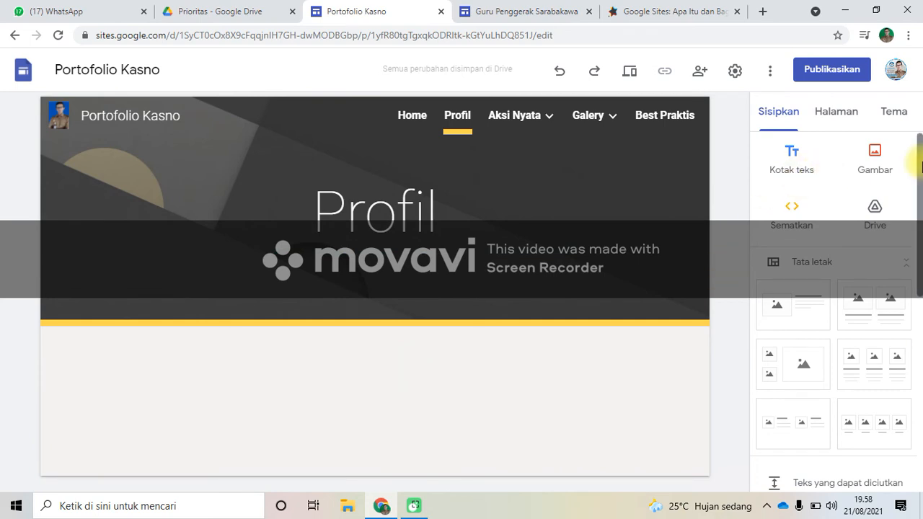
left_click_drag(921, 166, 917, 382)
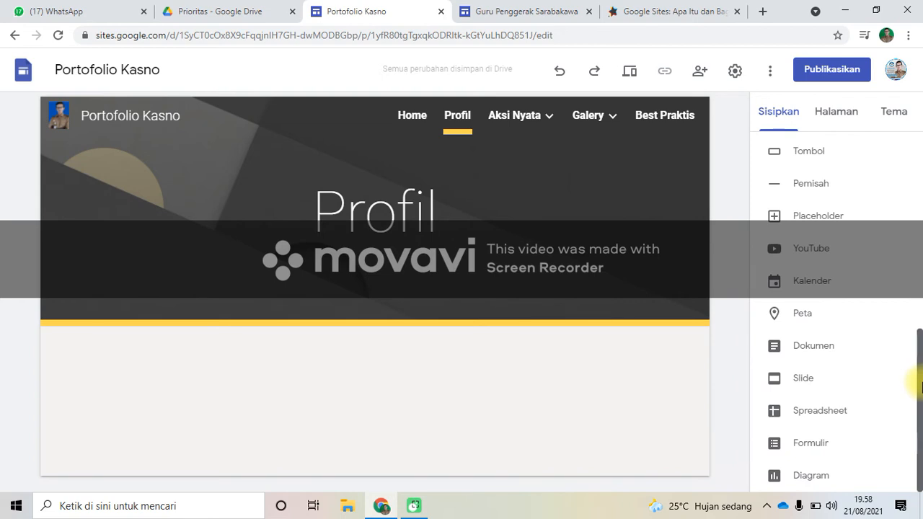
left_click(779, 391)
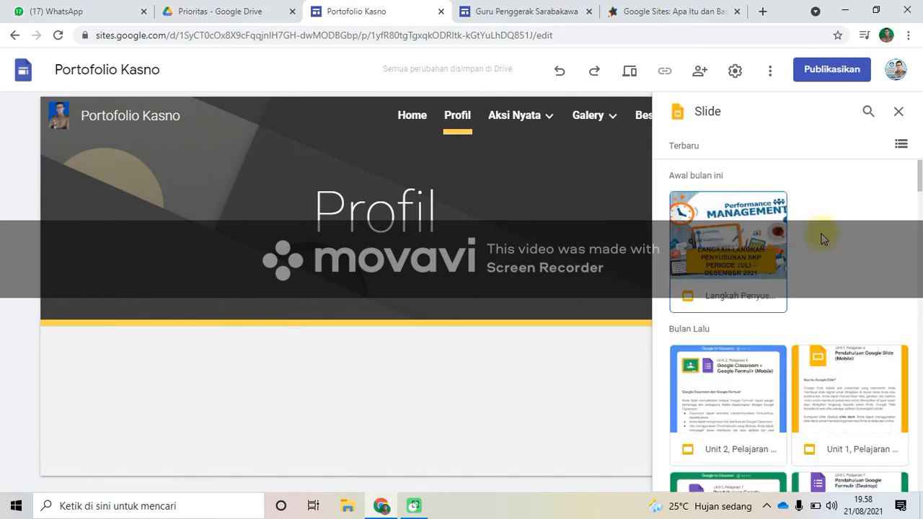
scroll(920, 183, "down", 2)
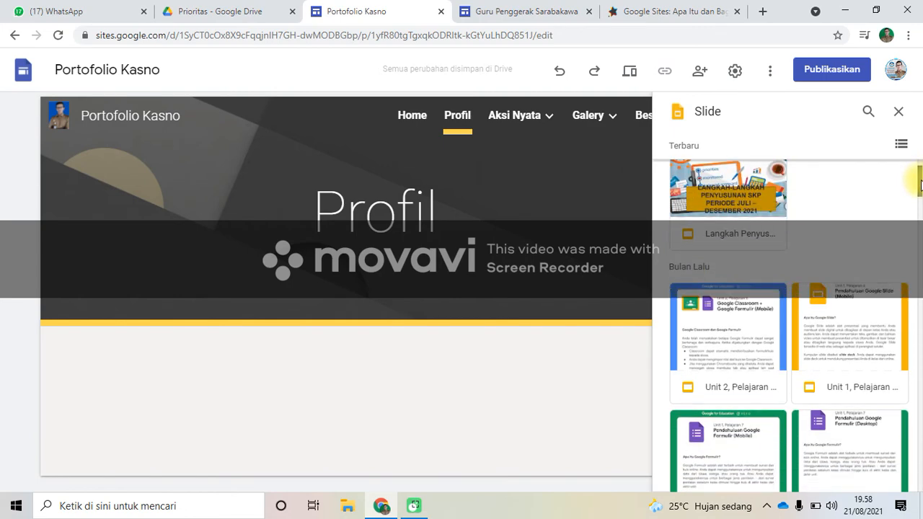
left_click_drag(921, 184, 920, 189)
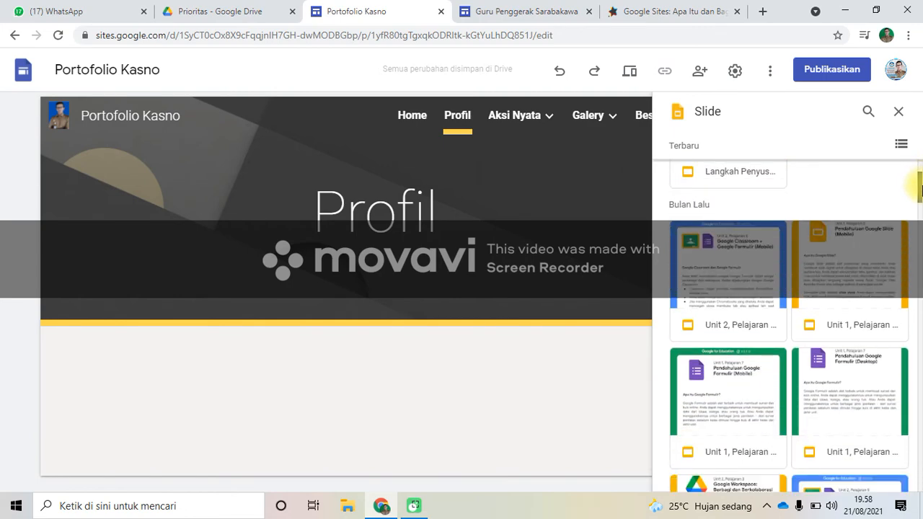
left_click_drag(921, 189, 919, 496)
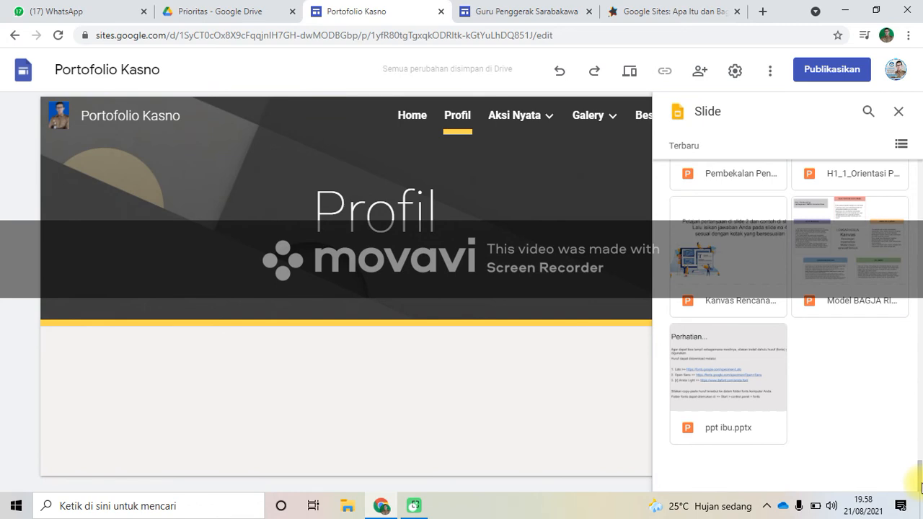
left_click_drag(922, 488, 921, 348)
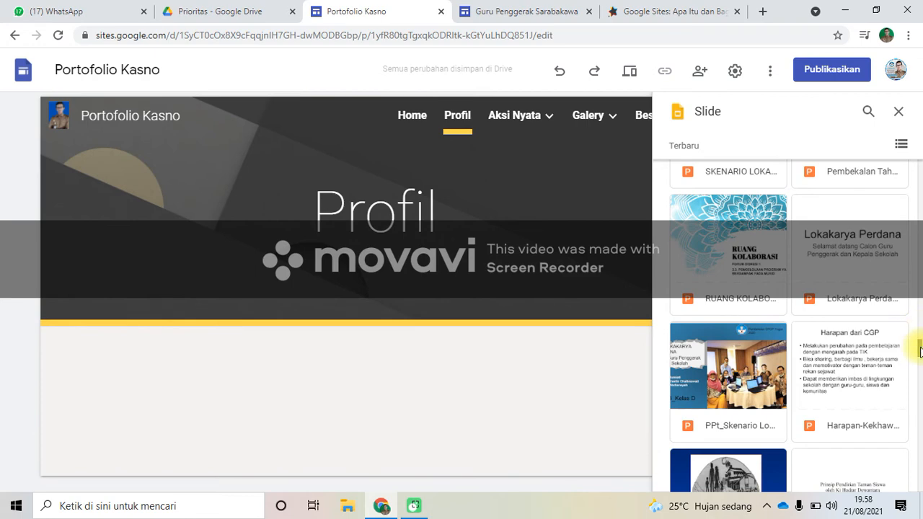
left_click_drag(921, 350, 920, 342)
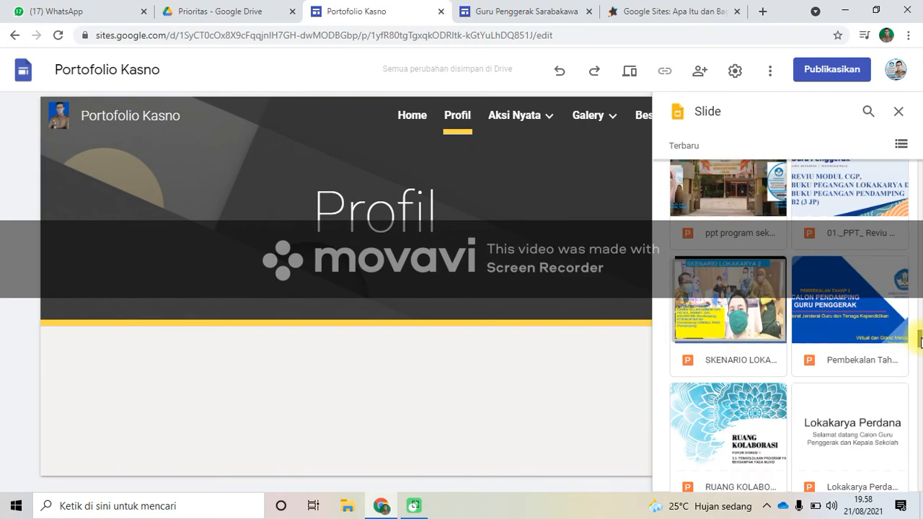
left_click_drag(920, 342, 910, 128)
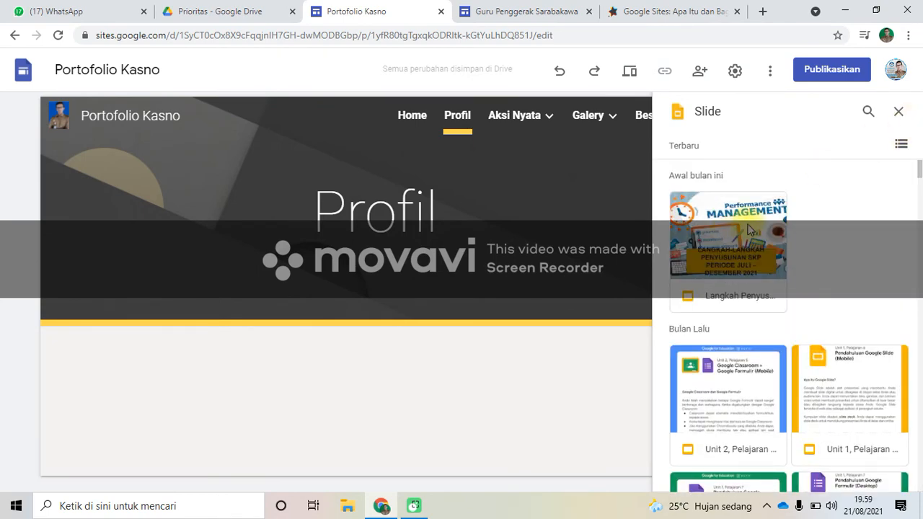
Look at the Drive search and its filters for finding presentations, and close the Slides list without inserting one.
left_click(869, 107)
left_click(760, 128)
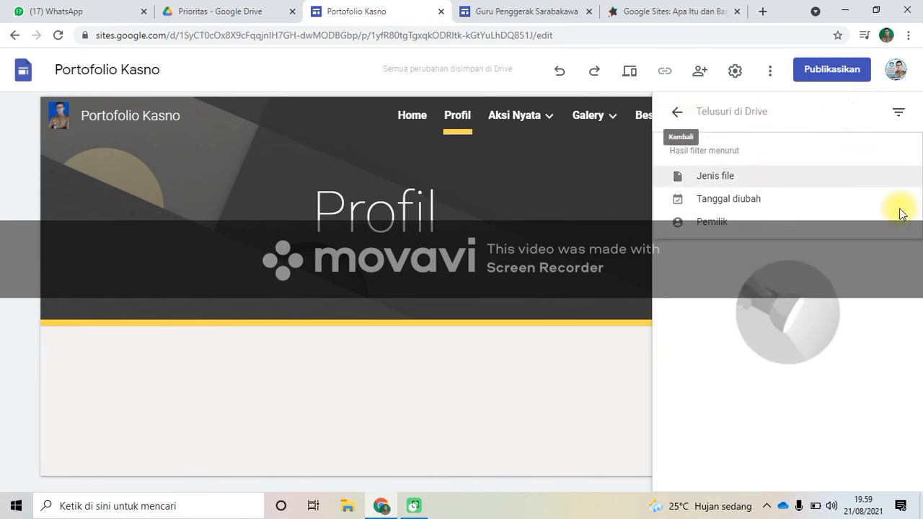
left_click(908, 279)
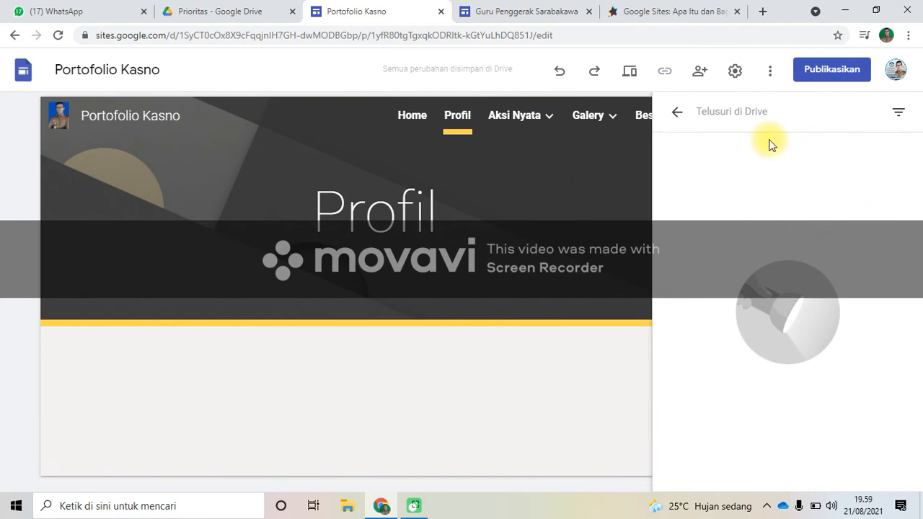
left_click(745, 112)
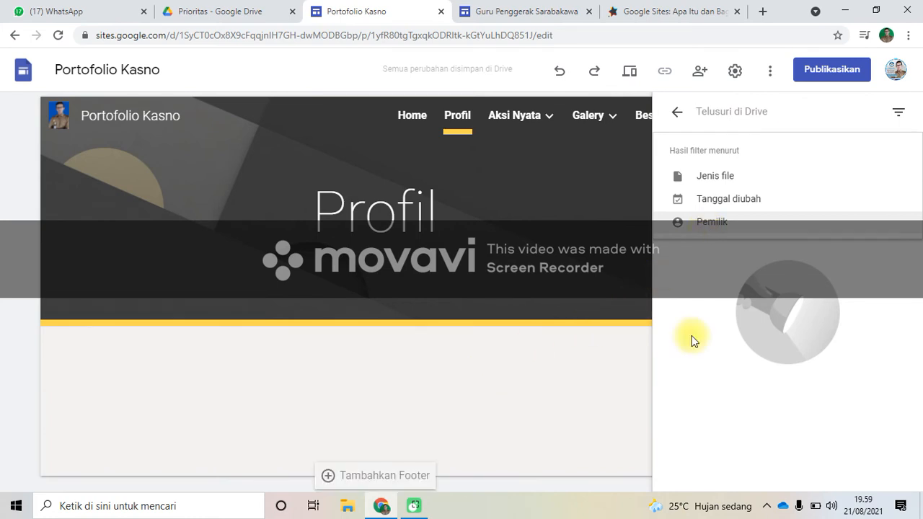
left_click(685, 123)
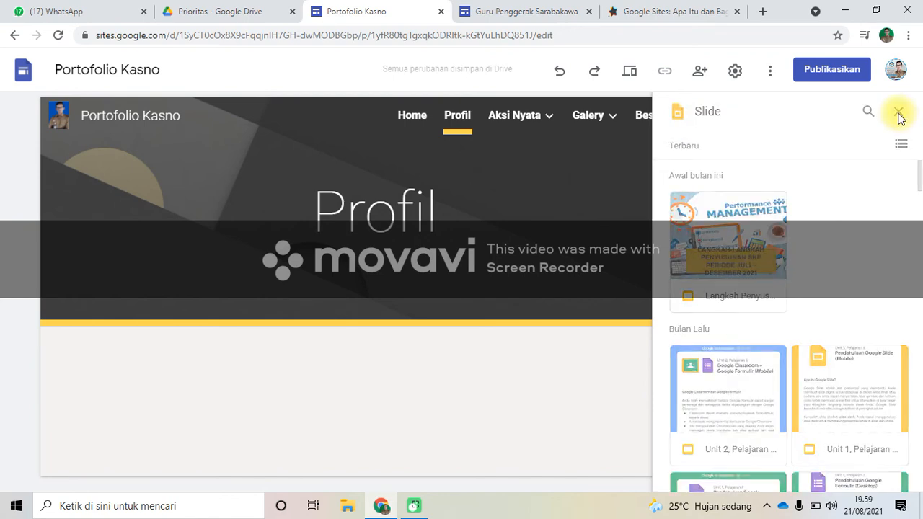
left_click(899, 113)
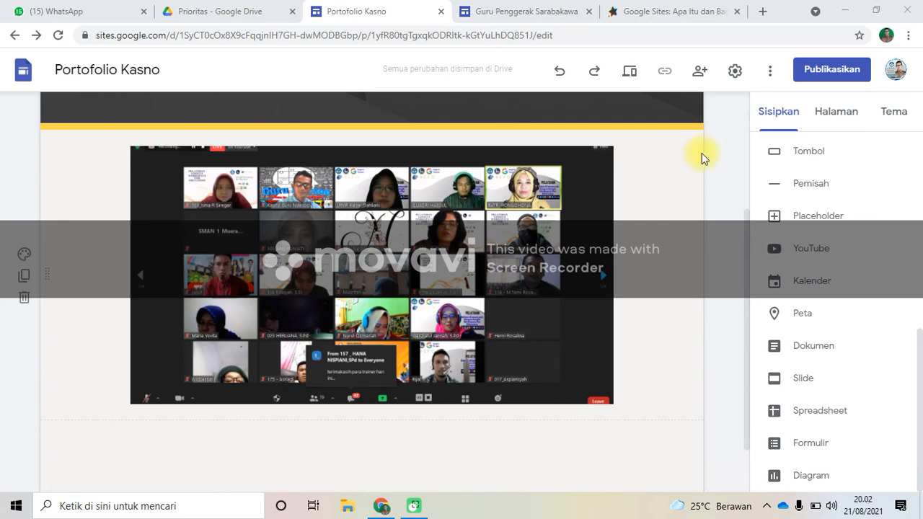
Open the Modul 1 subpage of Aksi Nyata for editing.
left_click_drag(746, 225, 742, 115)
mouse_move(524, 123)
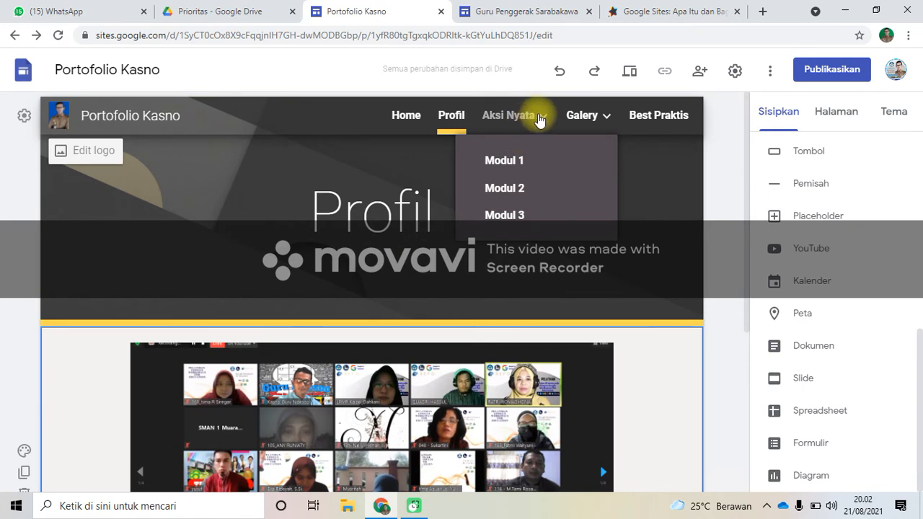
left_click(494, 165)
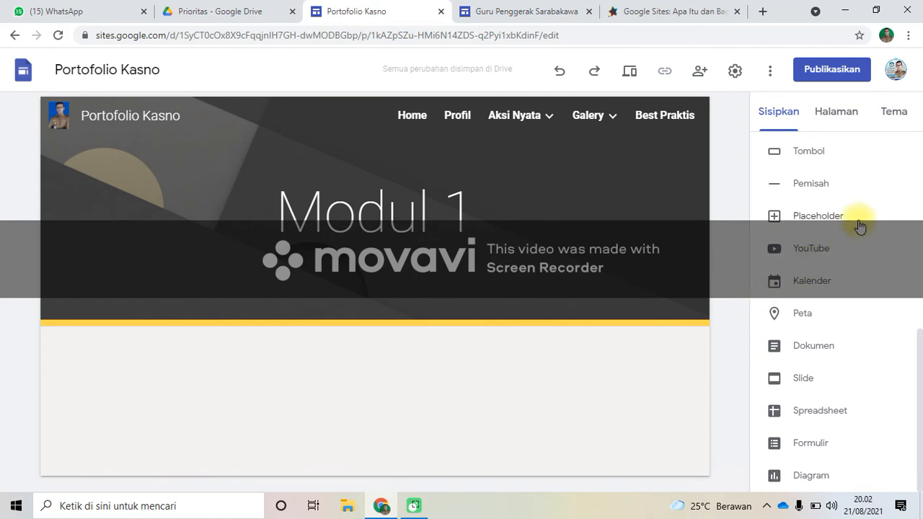
Insert the YouTube video "Cara Mudah Mengembangkan Kompetensi Diri" into the Modul 1 page, finding it with the search "Guru Ndesoo".
left_click(803, 252)
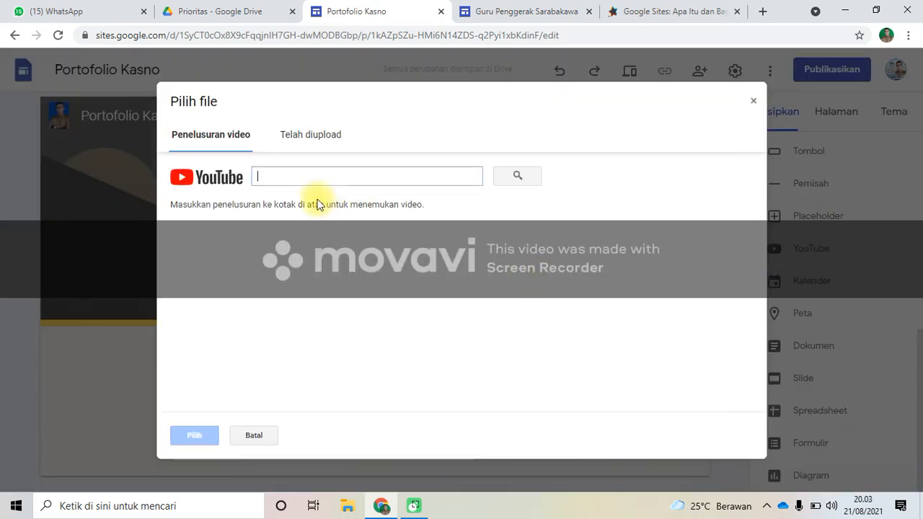
left_click(312, 175)
type("G")
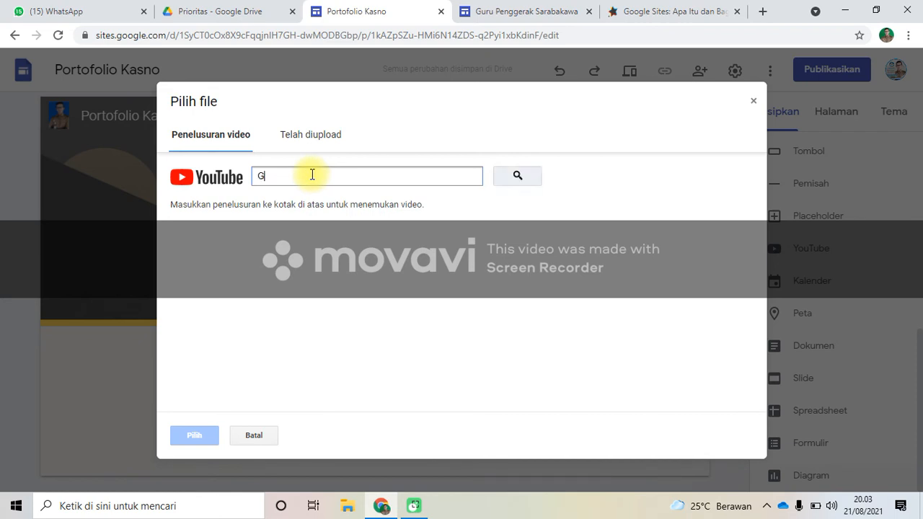
type("uru Ndesoo")
left_click(516, 177)
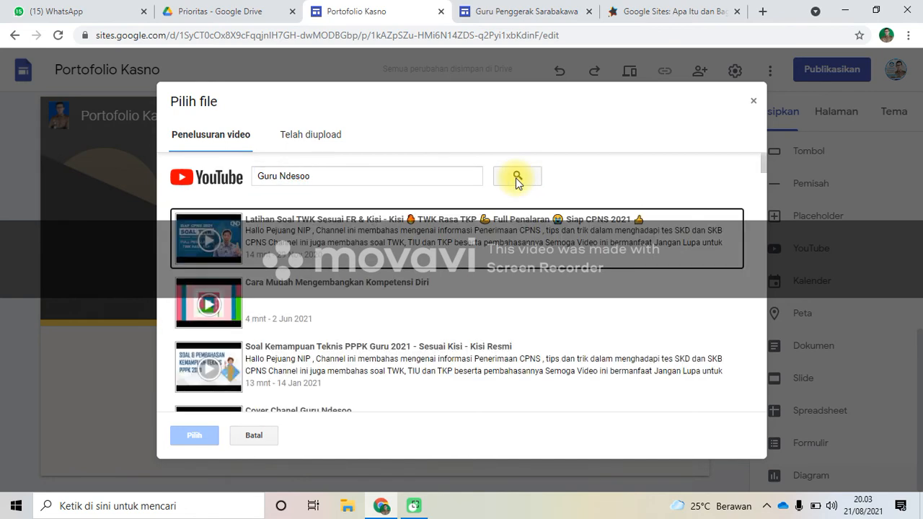
left_click(209, 303)
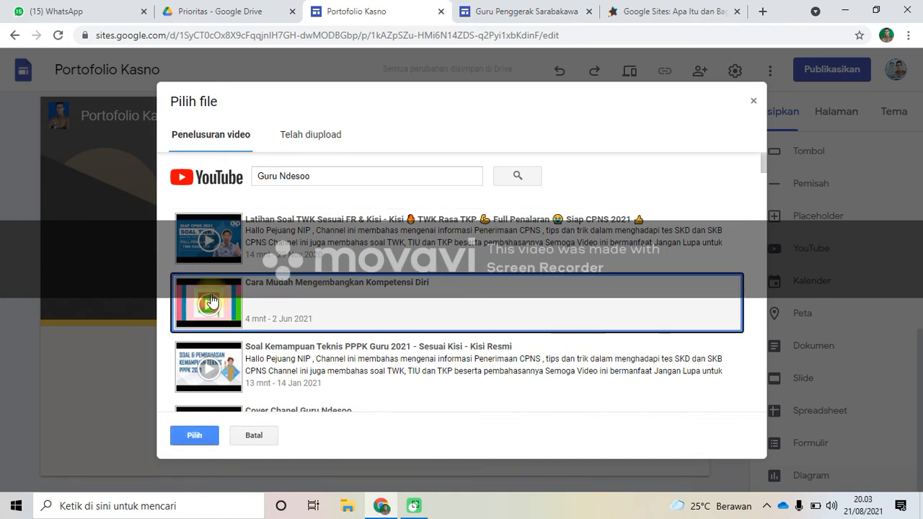
left_click(194, 436)
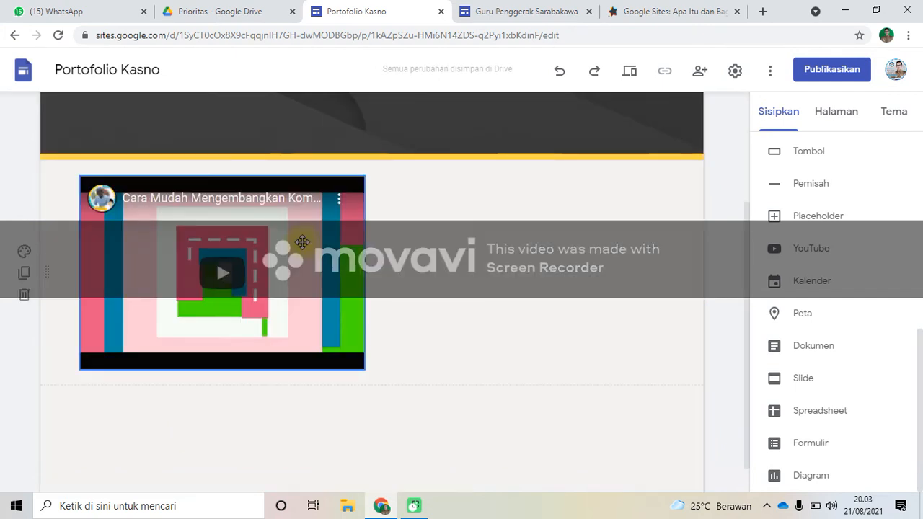
Center the YouTube video horizontally in its section on the Modul 1 page.
left_click_drag(301, 242, 393, 278)
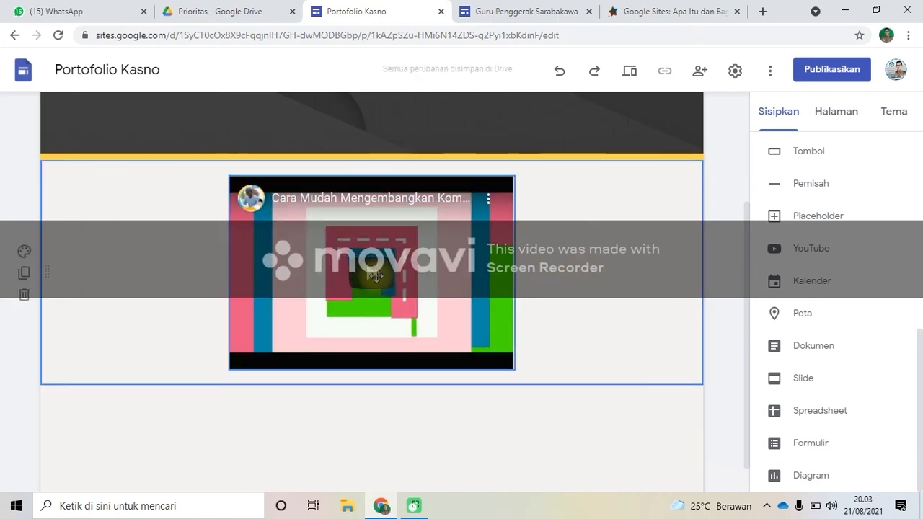
left_click(375, 277)
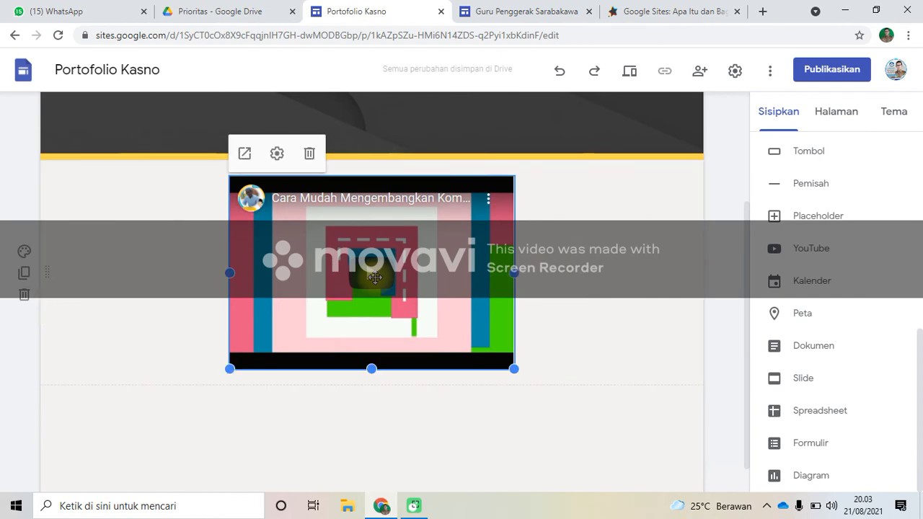
left_click(604, 289)
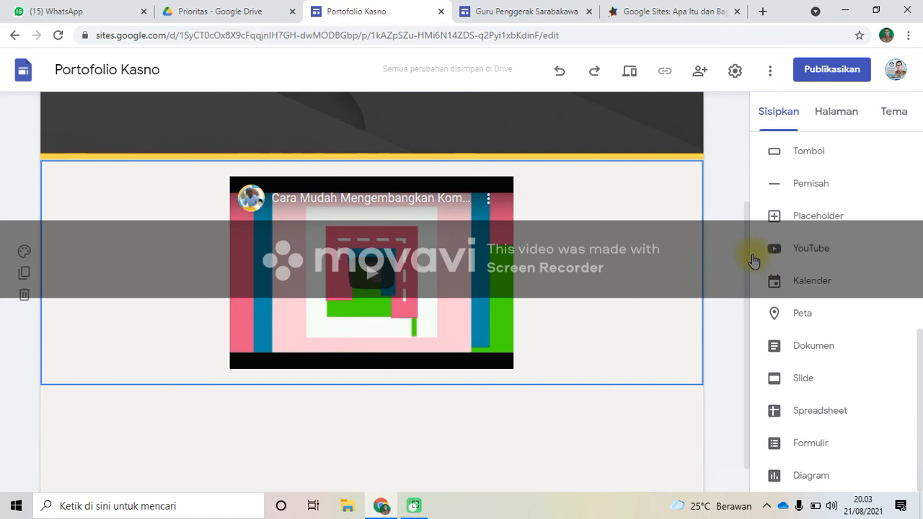
Insert the 01._PPT_ Reviu Modul presentation from My Drive into the Best Praktis page.
left_click_drag(745, 249, 743, 133)
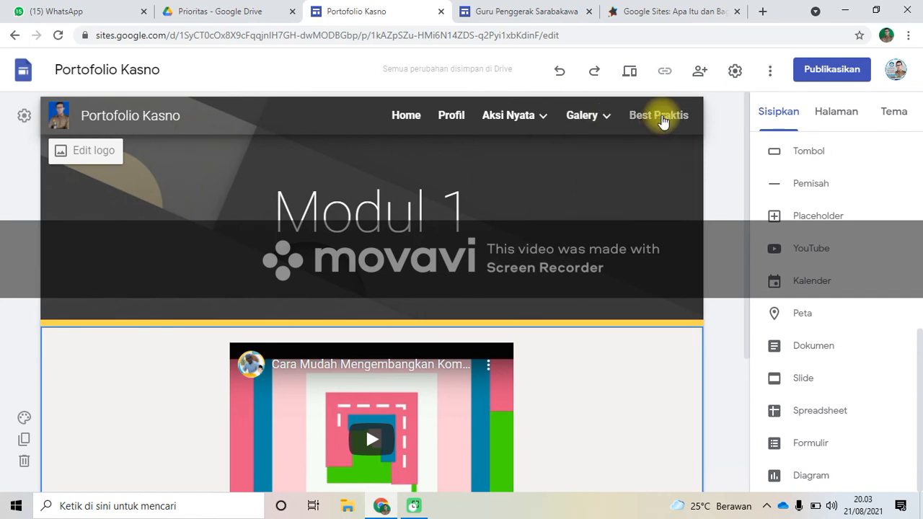
left_click(662, 117)
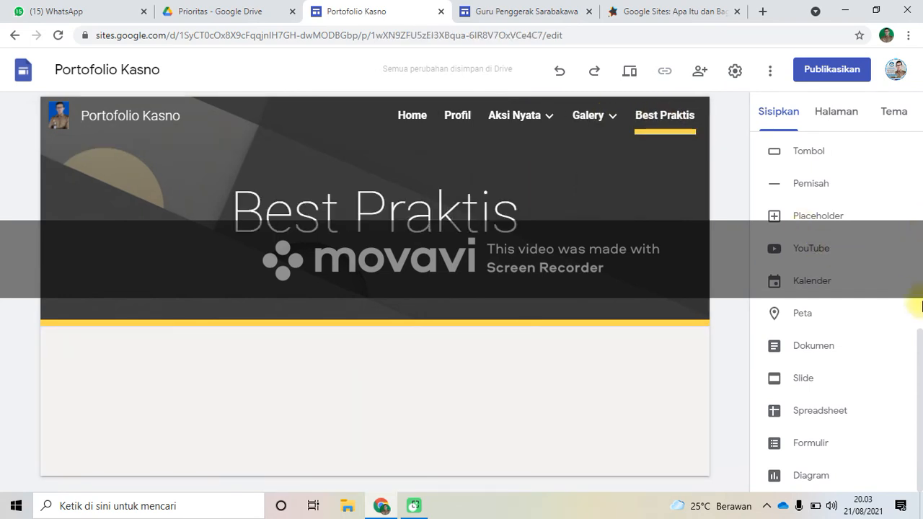
scroll(916, 289, "up", 3)
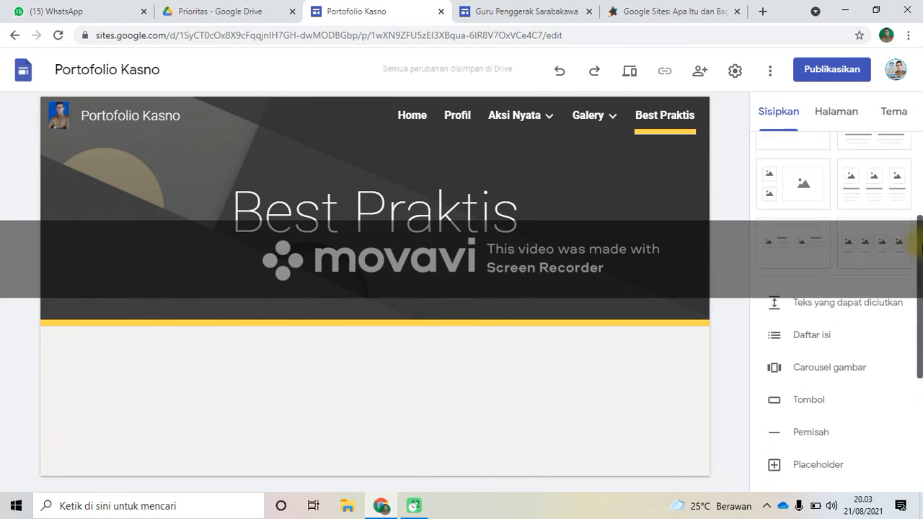
left_click_drag(922, 245, 921, 142)
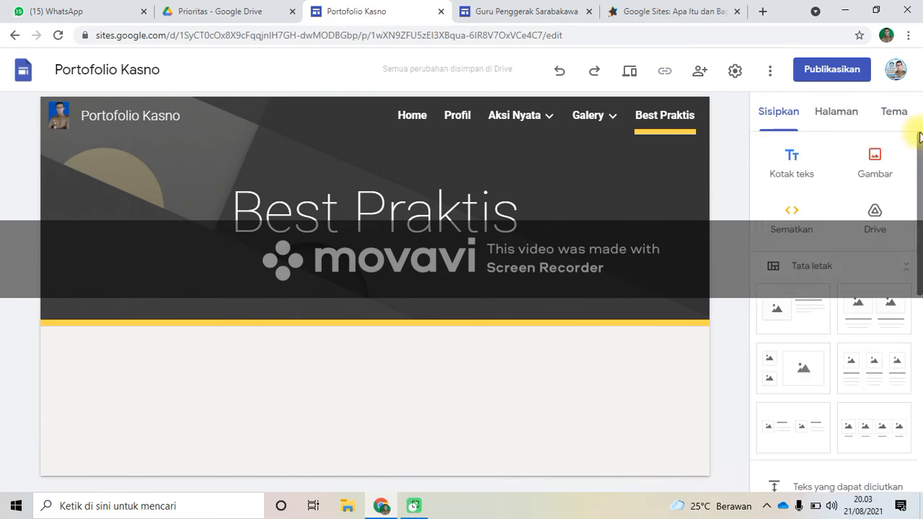
left_click(880, 209)
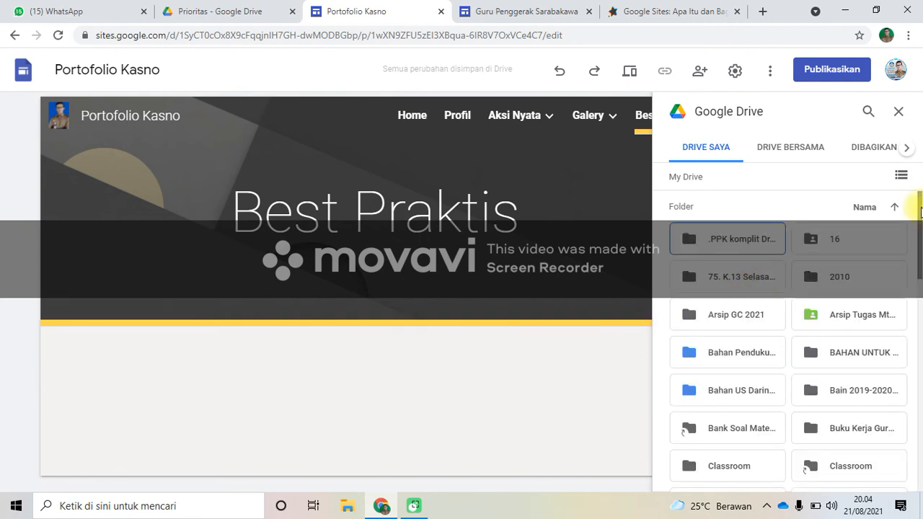
left_click_drag(921, 211, 922, 374)
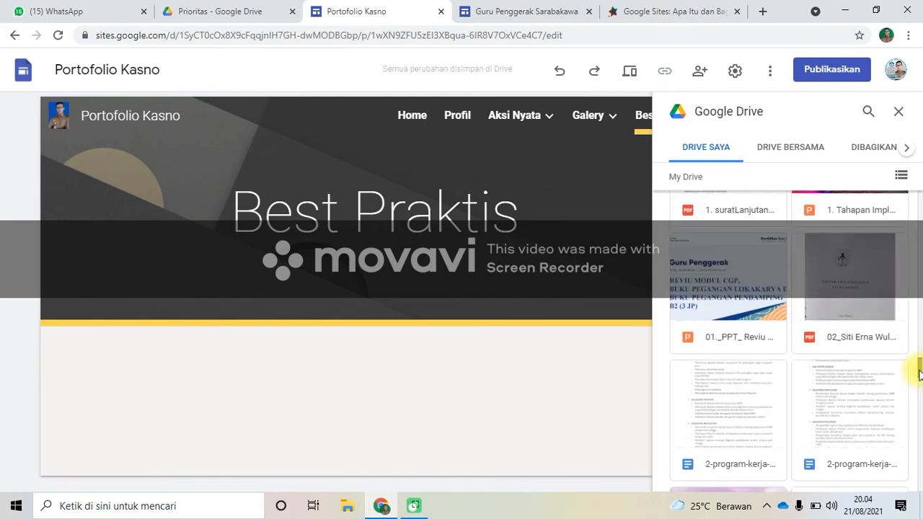
left_click(721, 300)
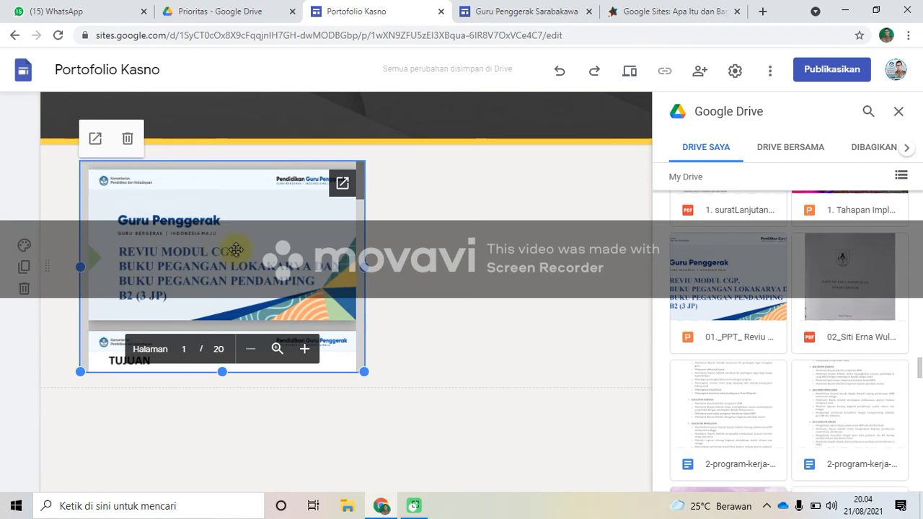
Move the embedded presentation toward the middle of its section on the Best Praktis page and deselect it.
left_click_drag(236, 249, 365, 260)
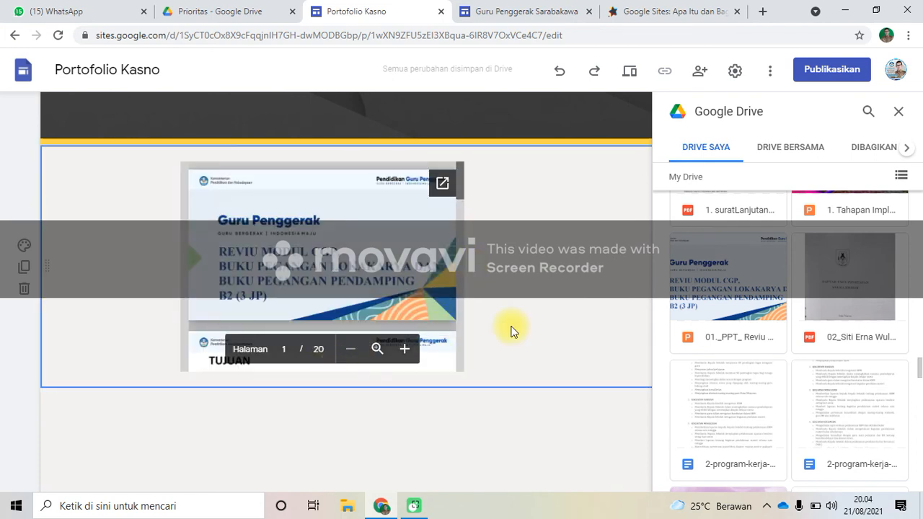
left_click(427, 278)
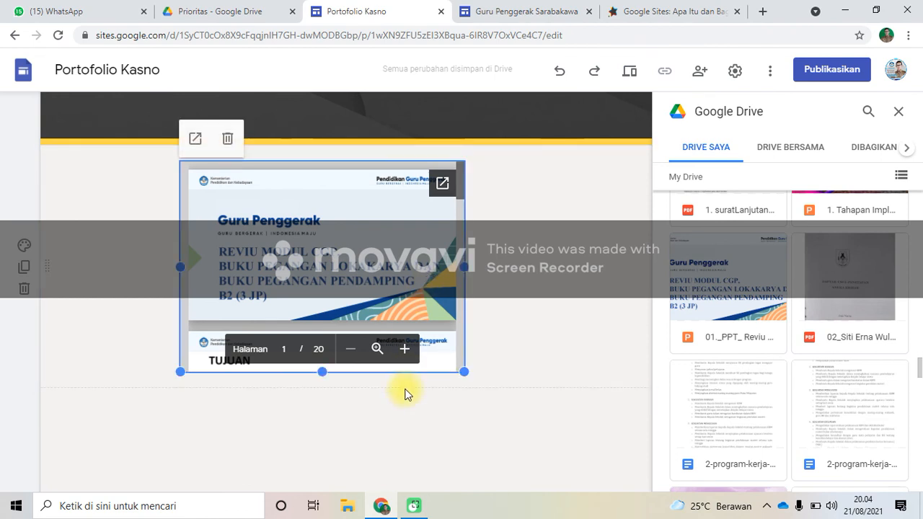
left_click(404, 414)
left_click(437, 344)
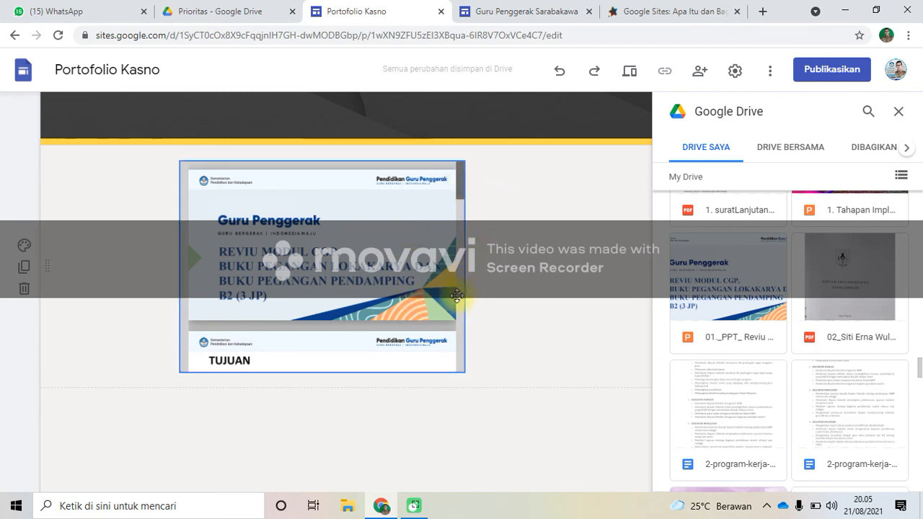
Preview the Best Praktis page, test the embedded presentation's zoom and its opening in a separate tab, and exit the preview.
left_click(629, 75)
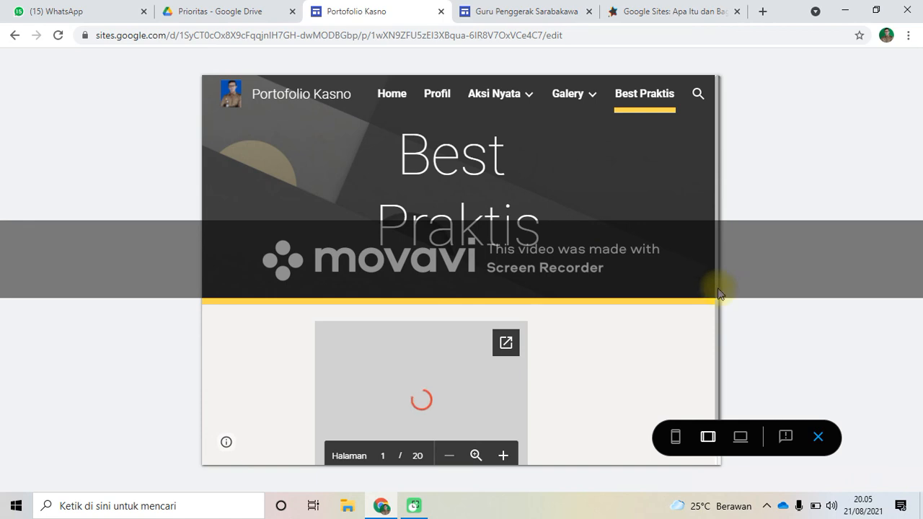
scroll(627, 379, "down", 1)
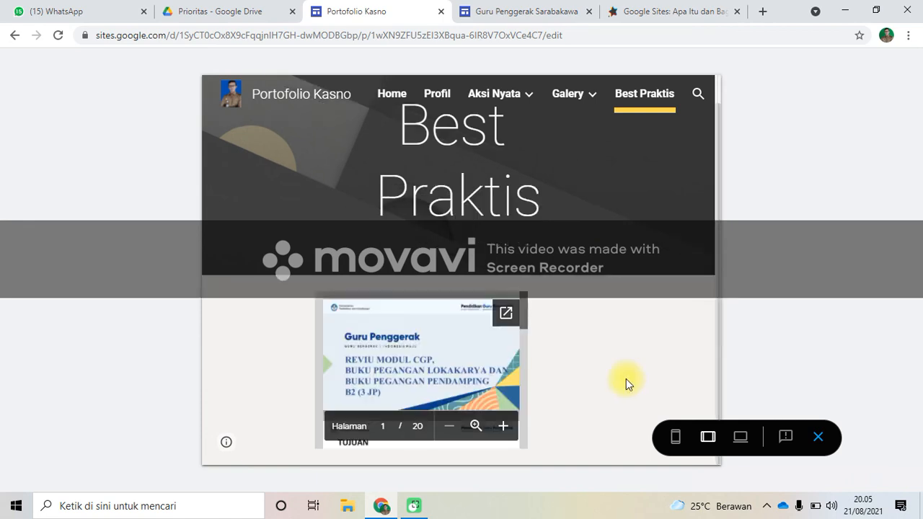
left_click(505, 427)
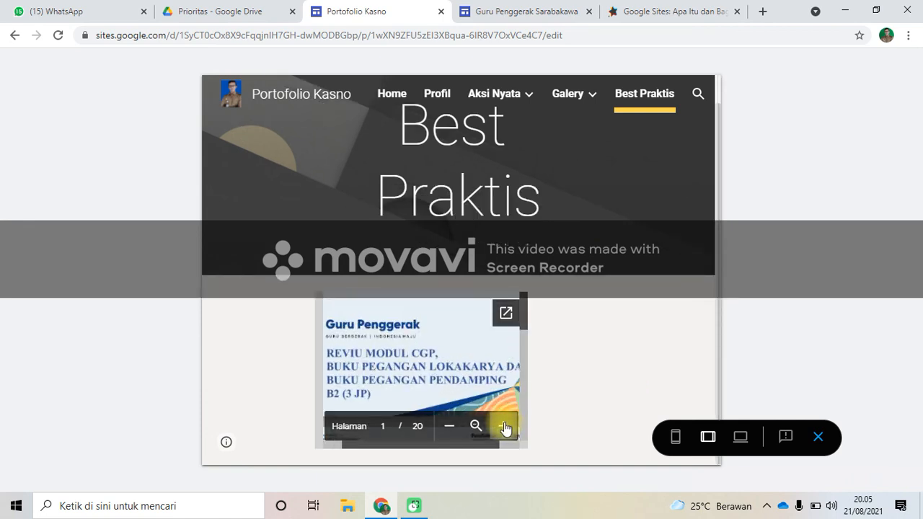
left_click(449, 426)
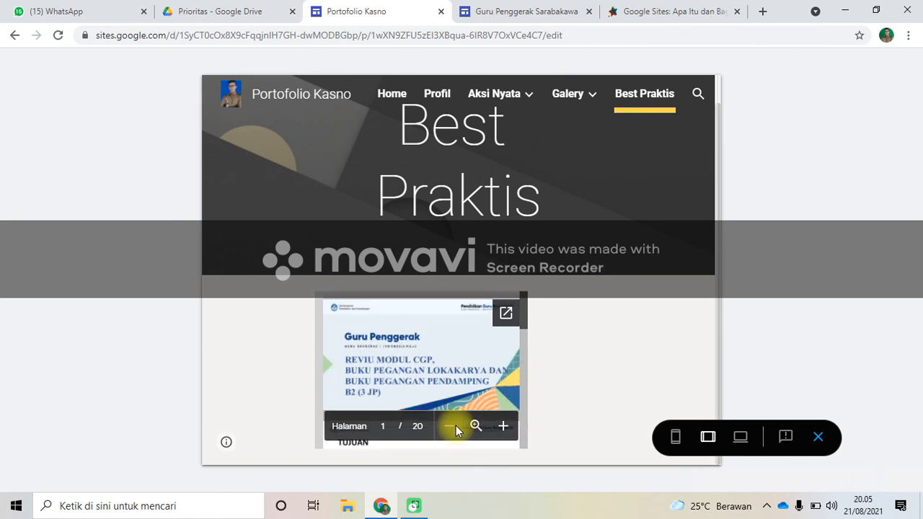
left_click(505, 315)
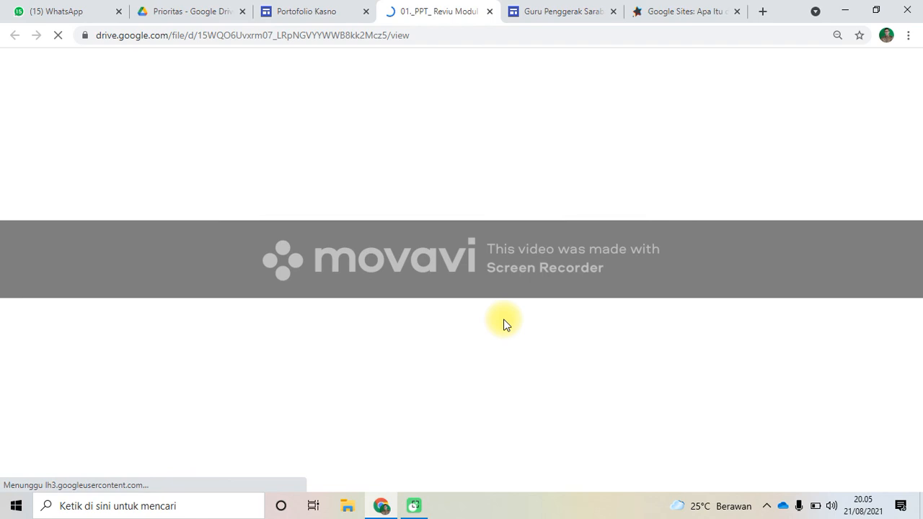
left_click(310, 12)
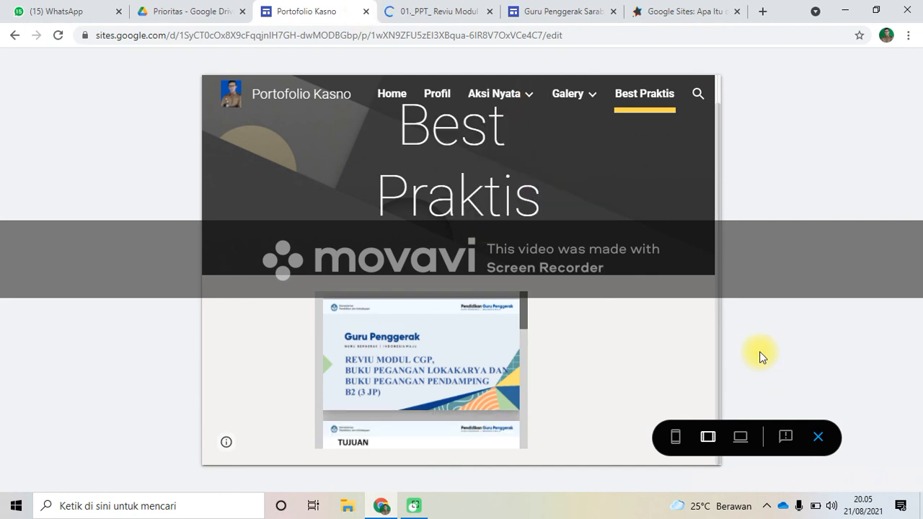
left_click(818, 438)
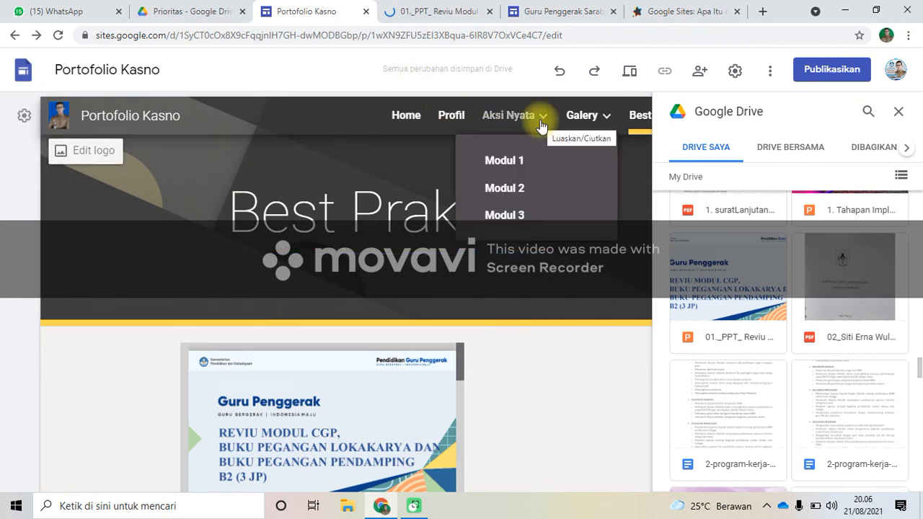
Start publishing the site and set the published site's link access to Publik in the sharing settings.
left_click(832, 69)
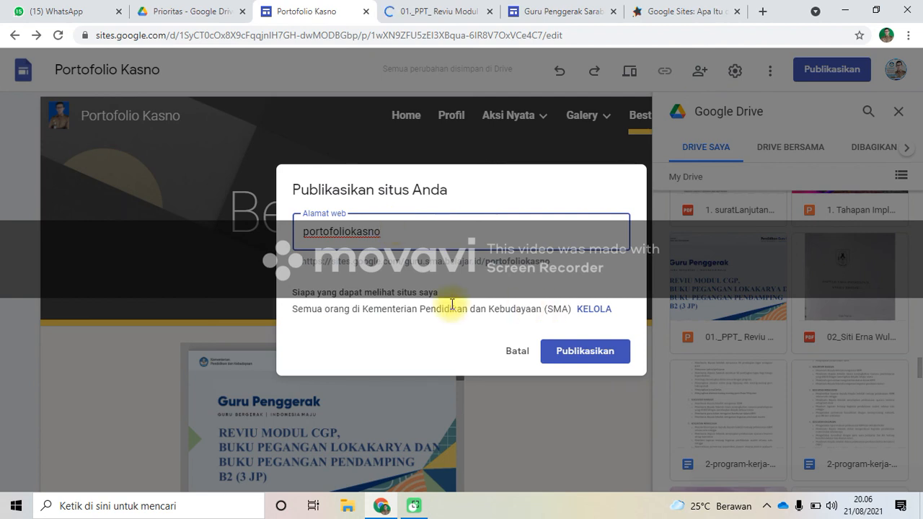
left_click(592, 310)
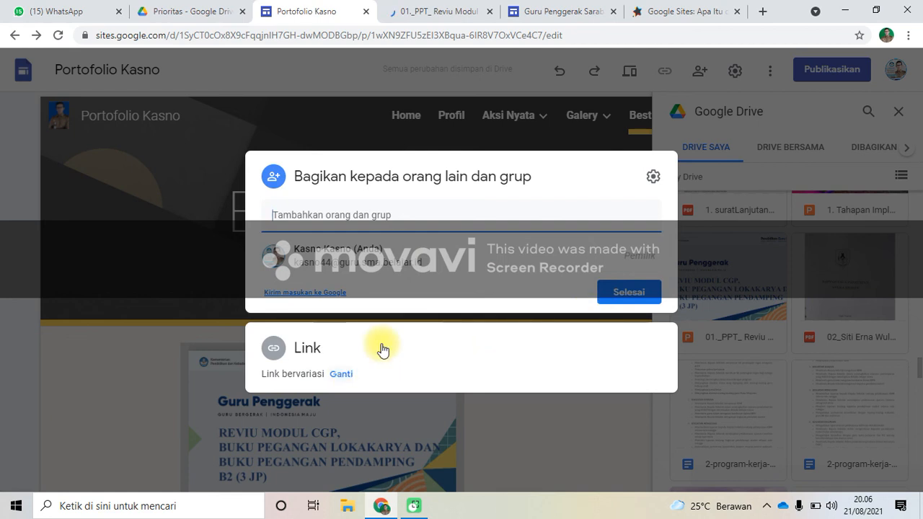
left_click(653, 178)
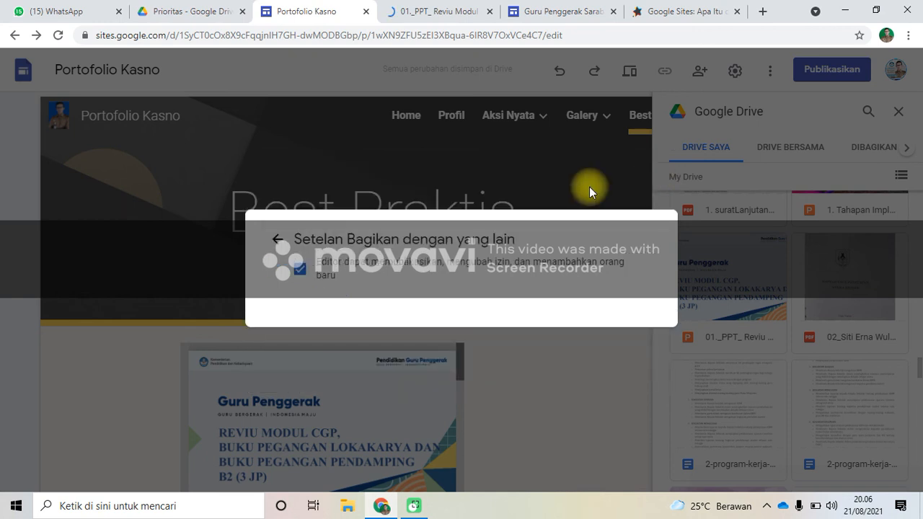
left_click(279, 243)
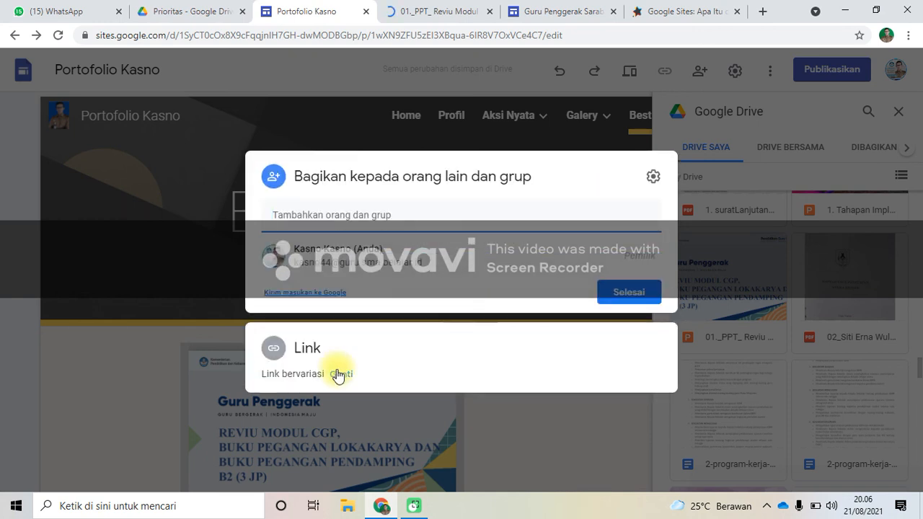
left_click(338, 375)
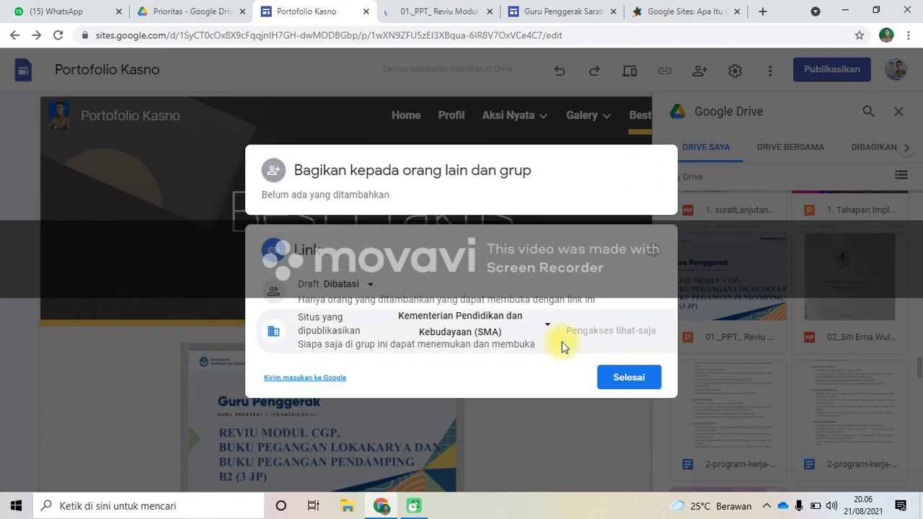
left_click(550, 330)
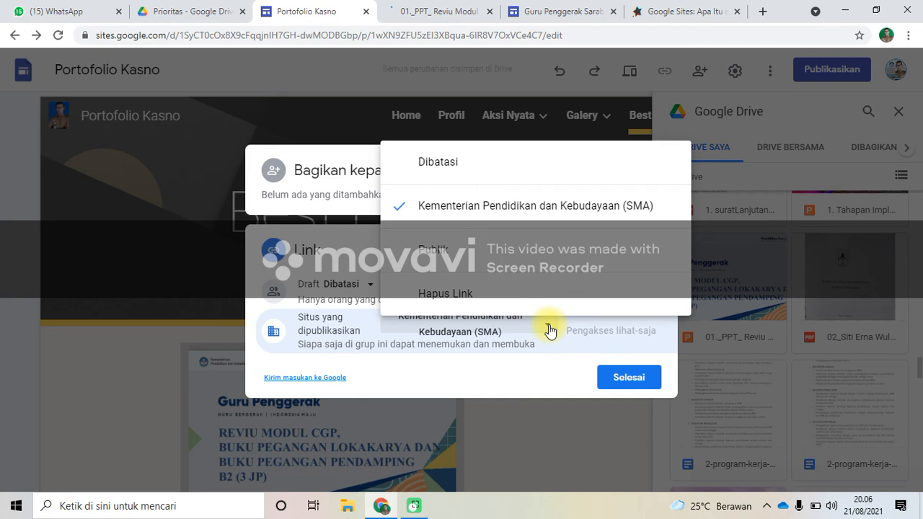
left_click(433, 250)
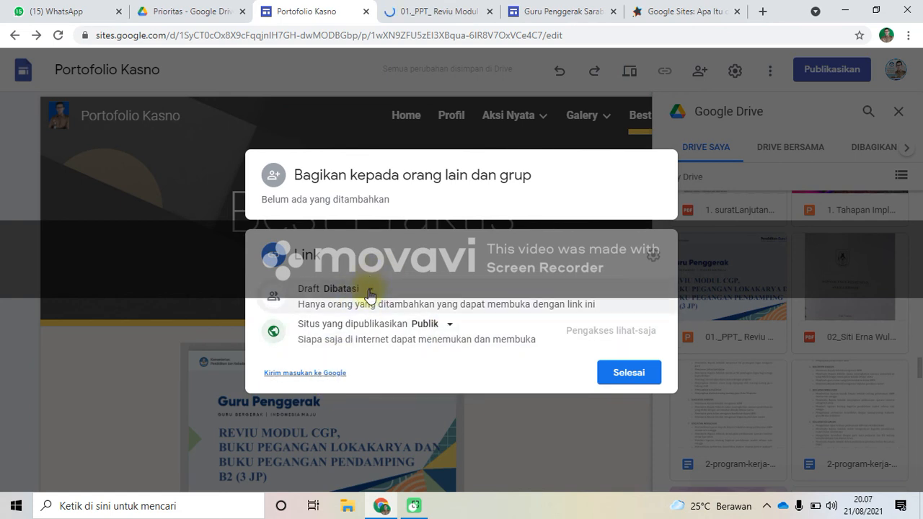
Try the draft link access "Siapa saja yang memiliki link" and return it to Dibatasi.
left_click(370, 294)
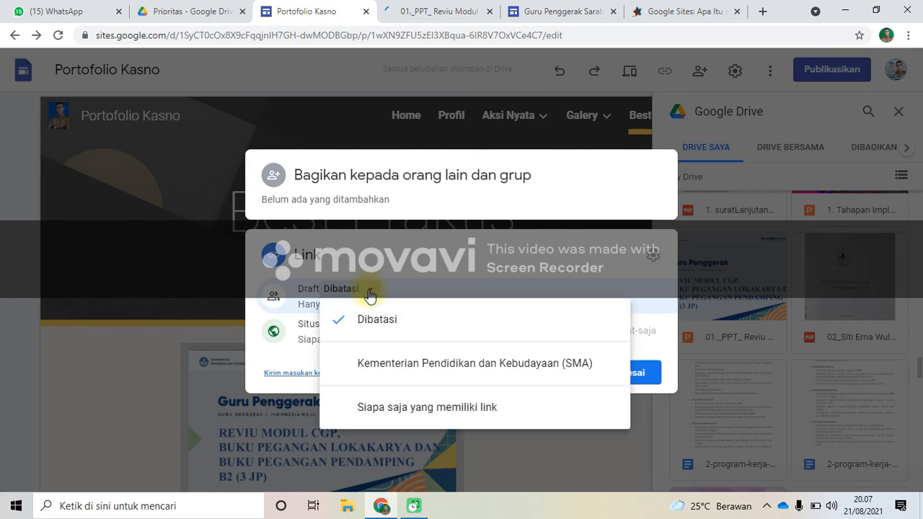
left_click(413, 407)
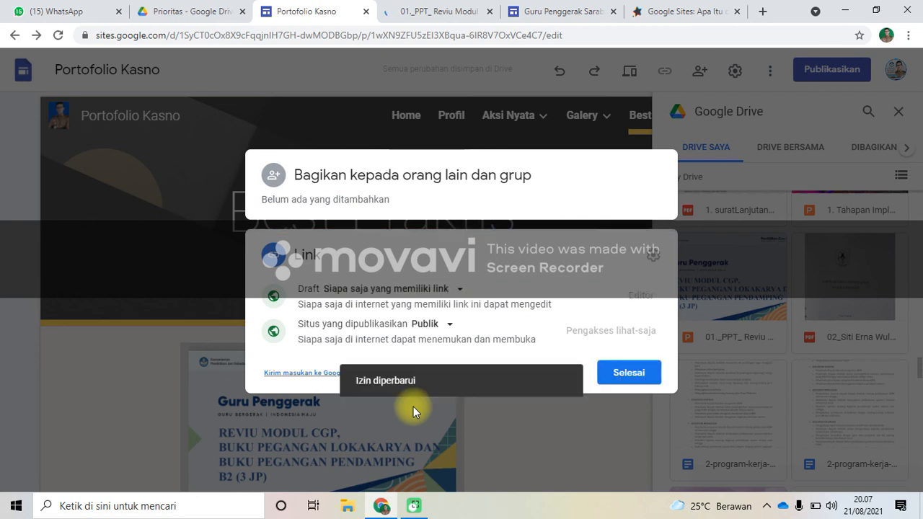
left_click(453, 297)
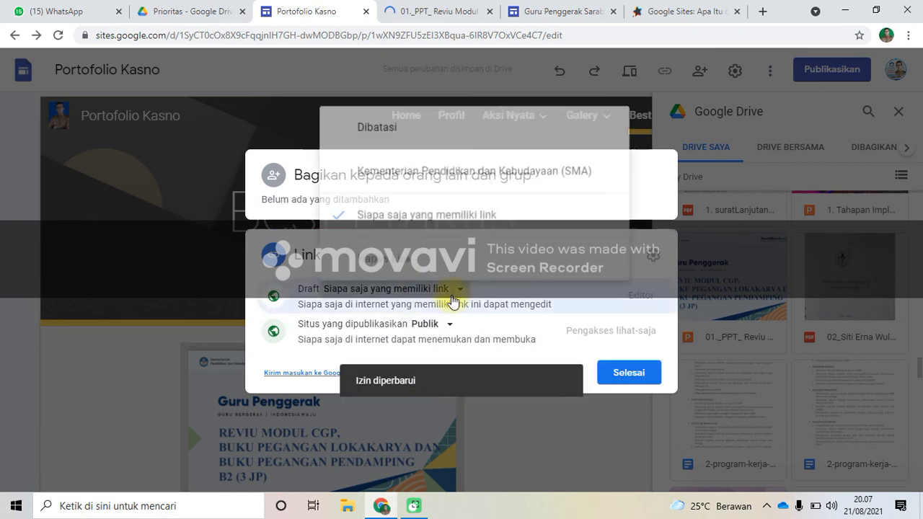
left_click(409, 144)
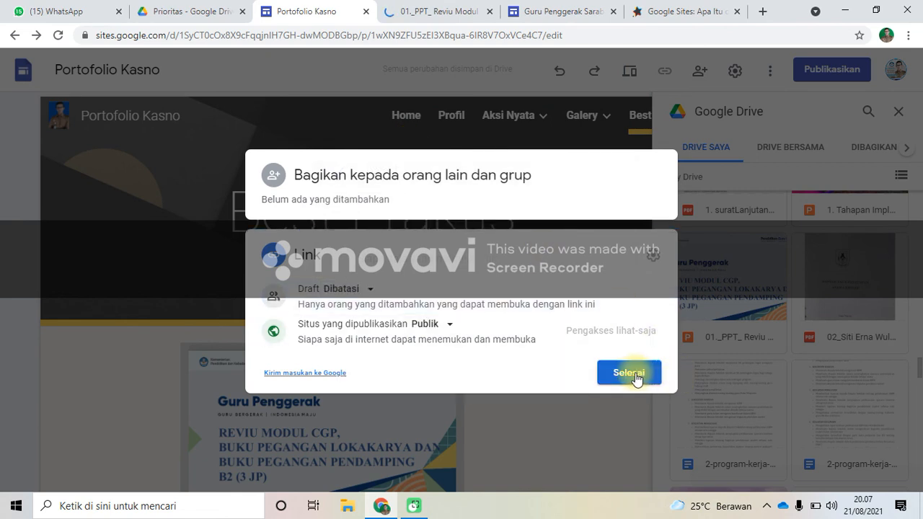
Finish the sharing settings and publish the site under the proposed web address.
left_click(634, 375)
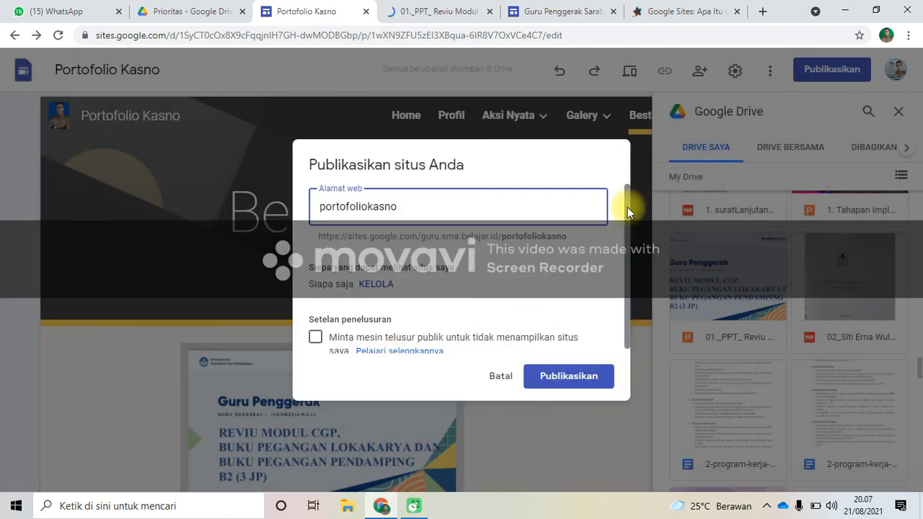
left_click_drag(628, 207, 628, 262)
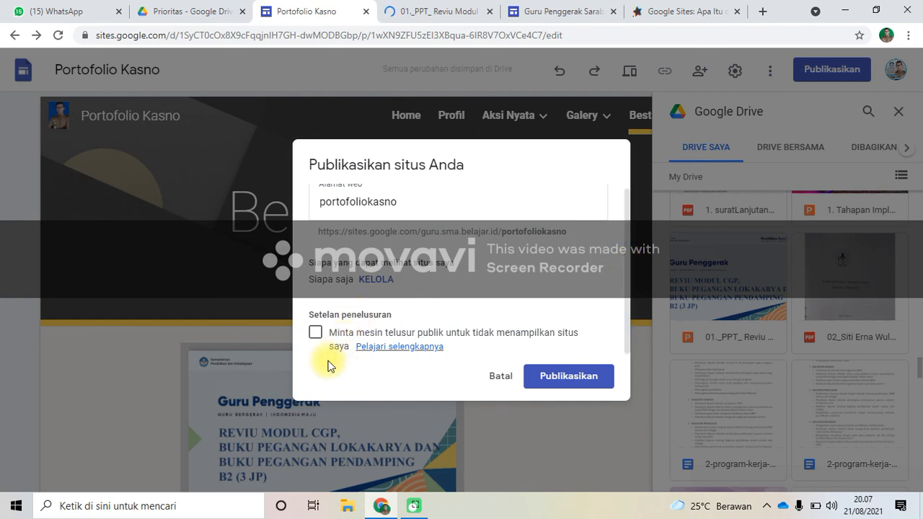
left_click(567, 374)
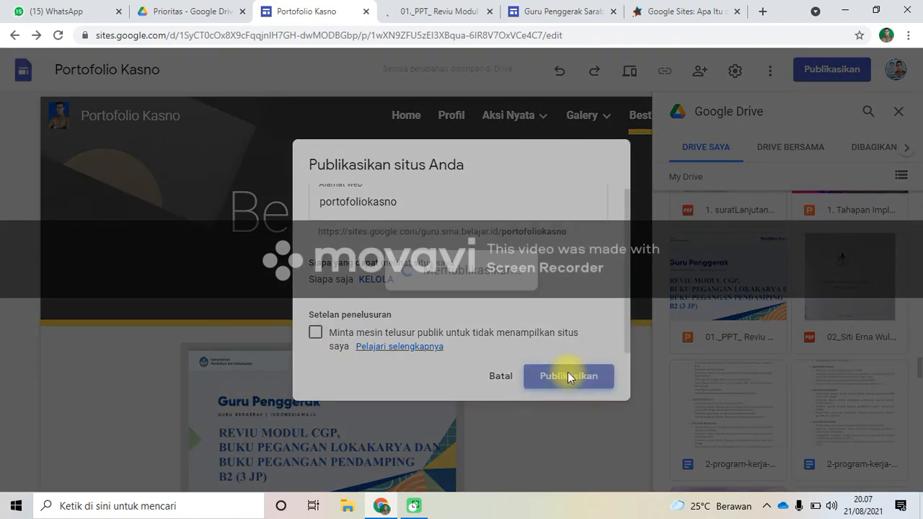